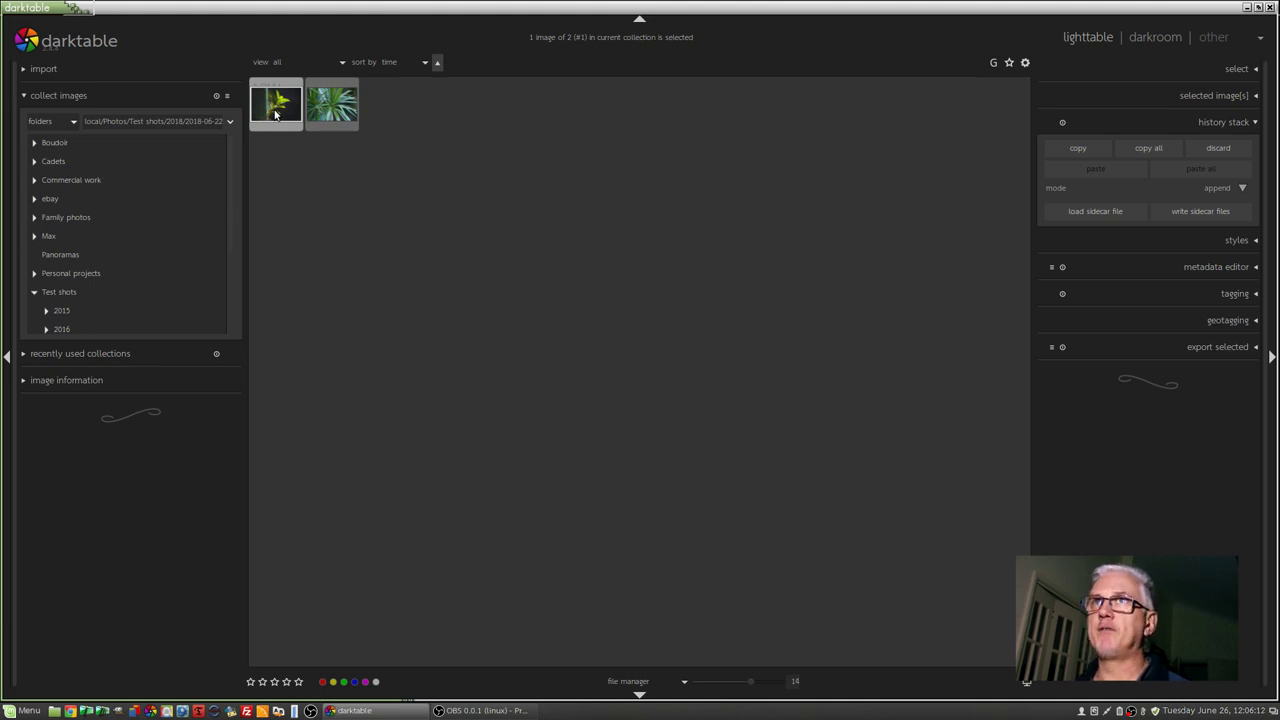
{"action": "mouse_move", "coordinate": [275, 114]}
{"action": "key", "text": "w"}
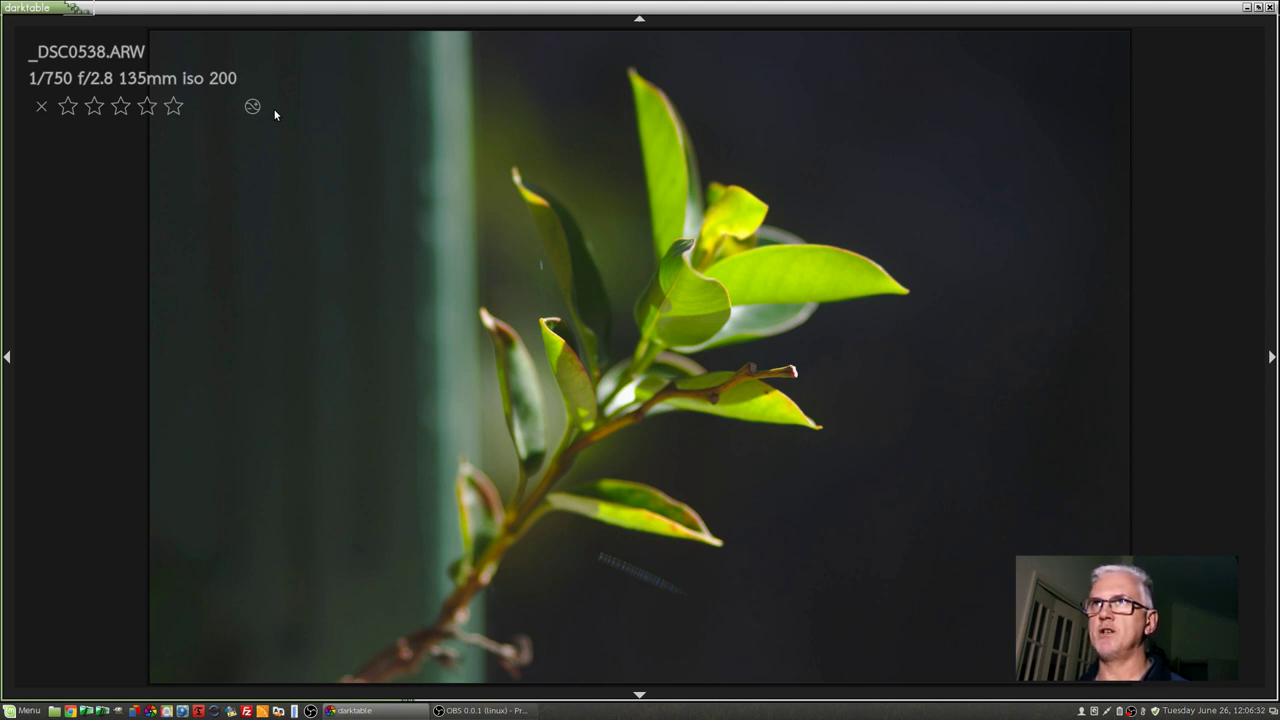
{"action": "key", "text": "space"}
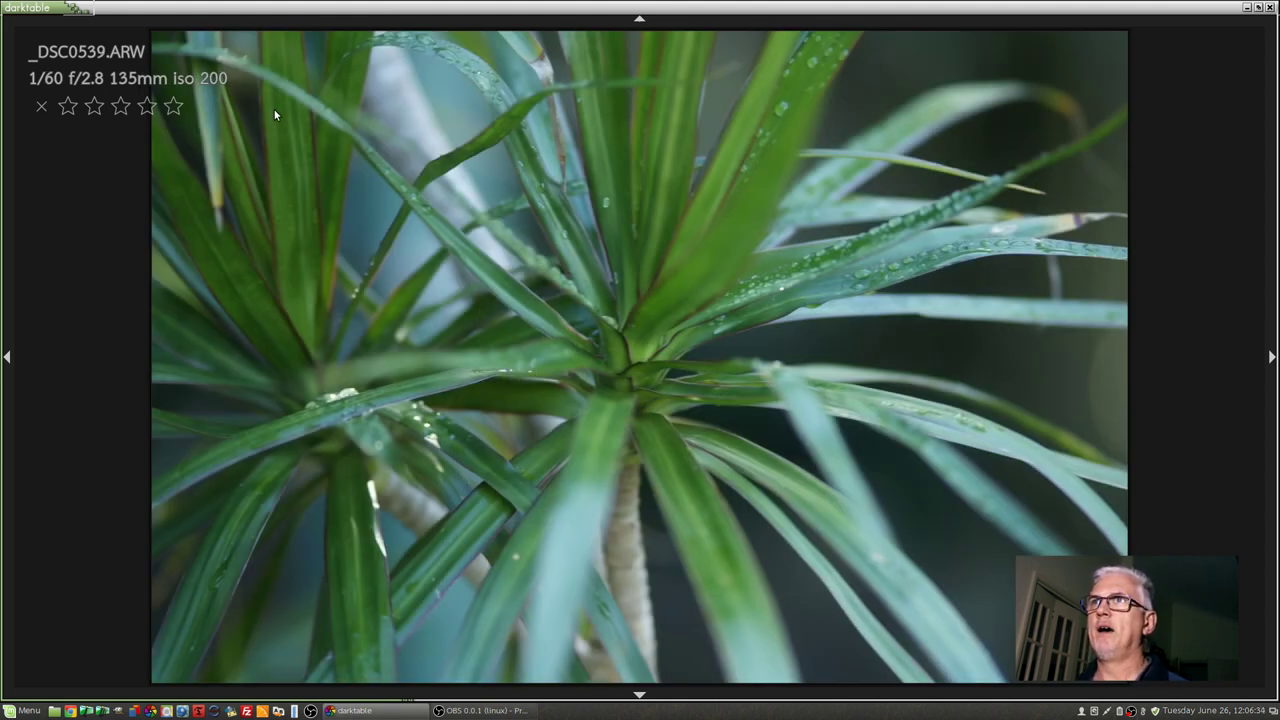
{"action": "key", "text": "BackSpace"}
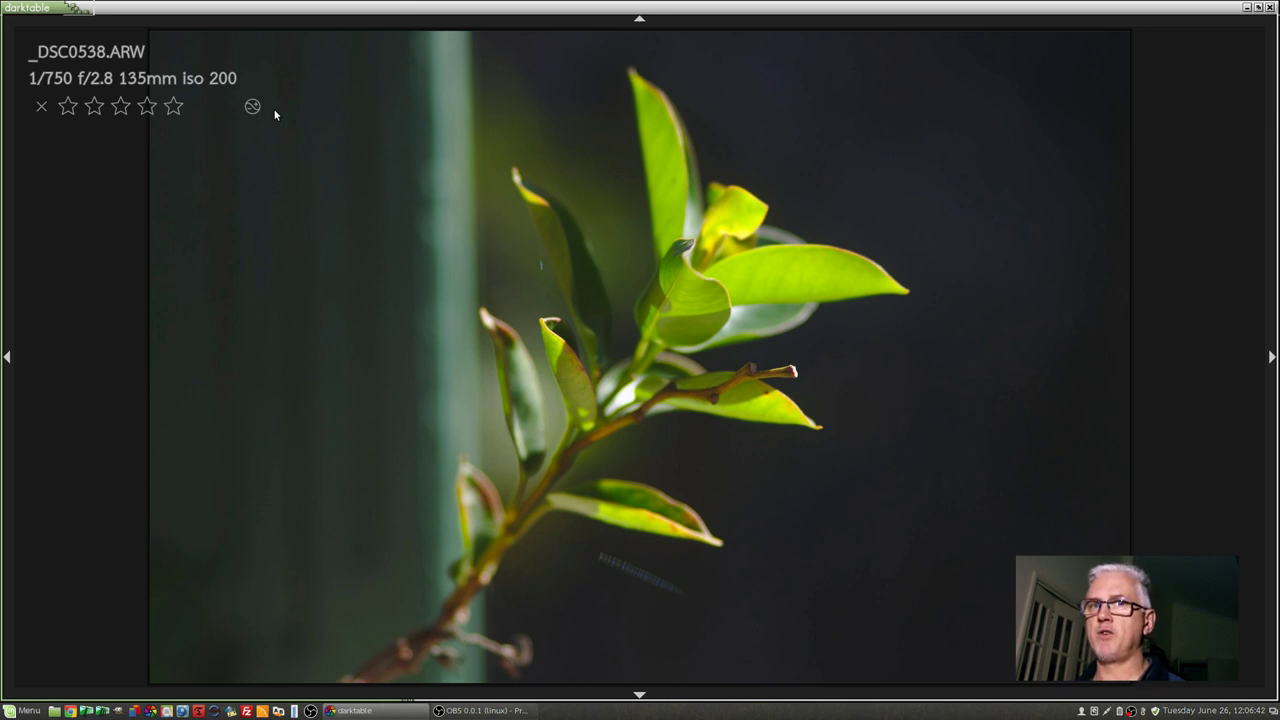
{"action": "key", "text": "Escape"}
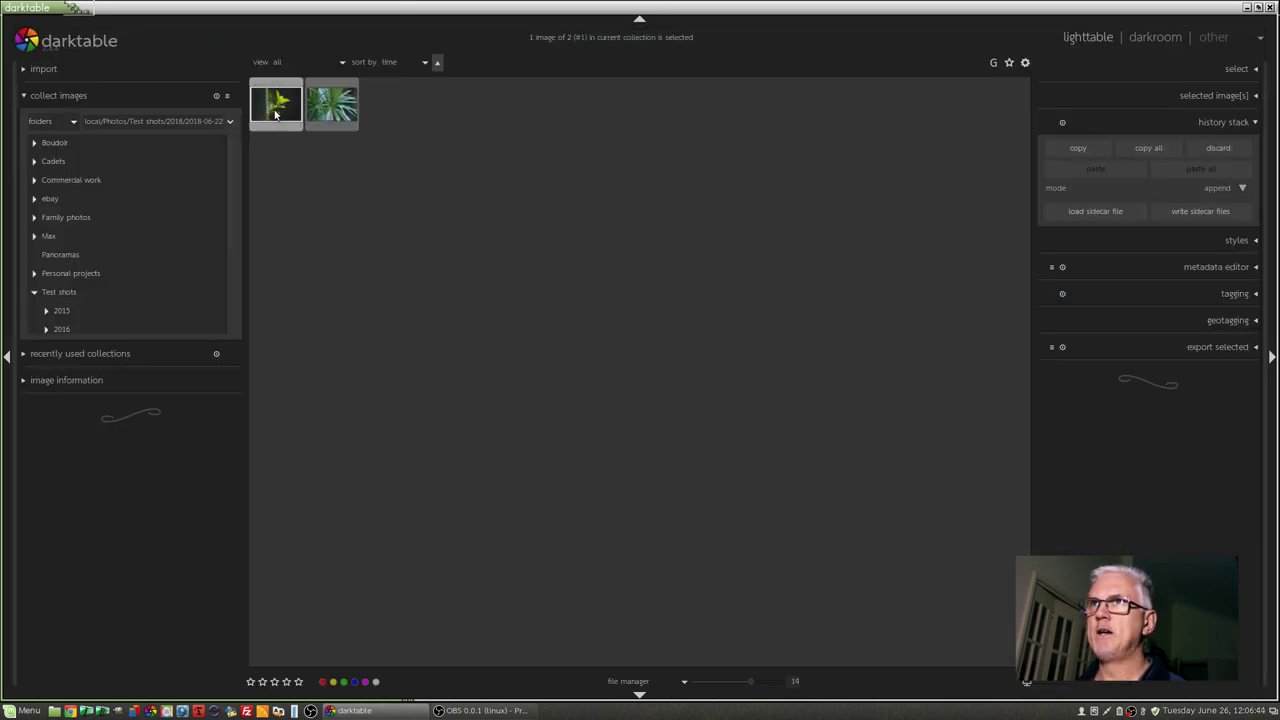
{"action": "left_click", "coordinate": [1023, 63]}
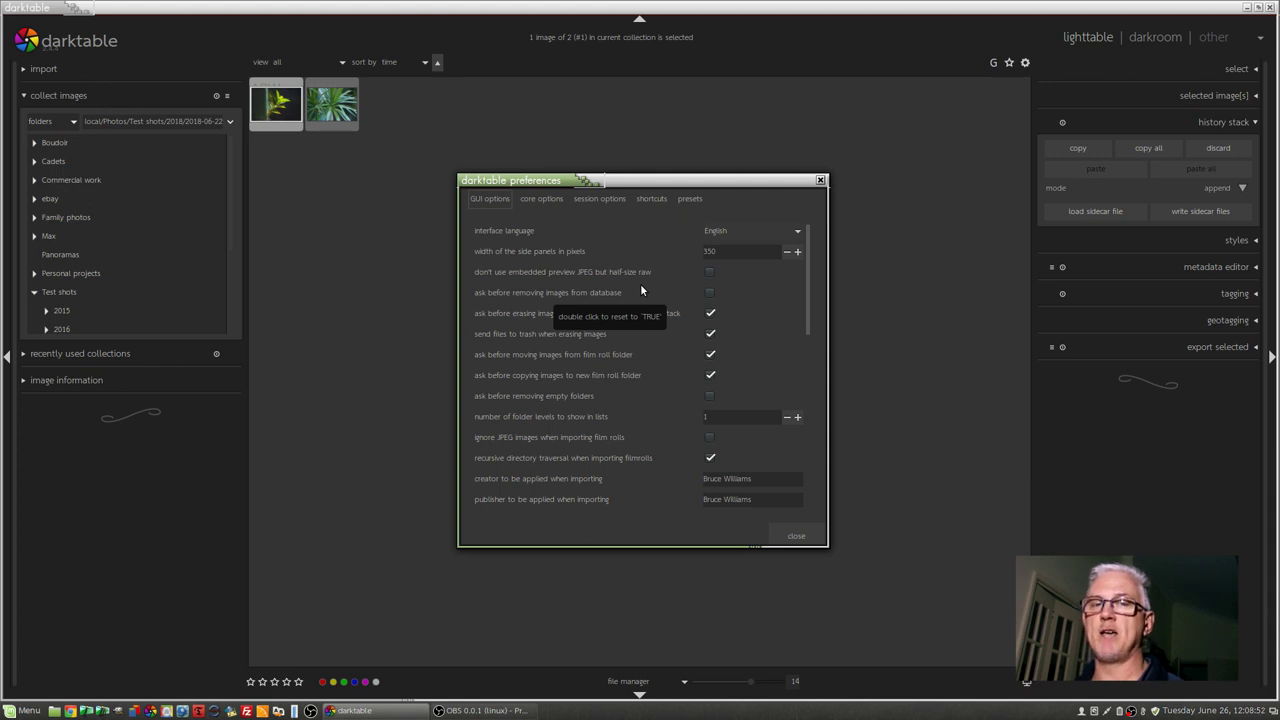
{"action": "scroll", "coordinate": [808, 330], "scroll_direction": "down", "scroll_amount": 10}
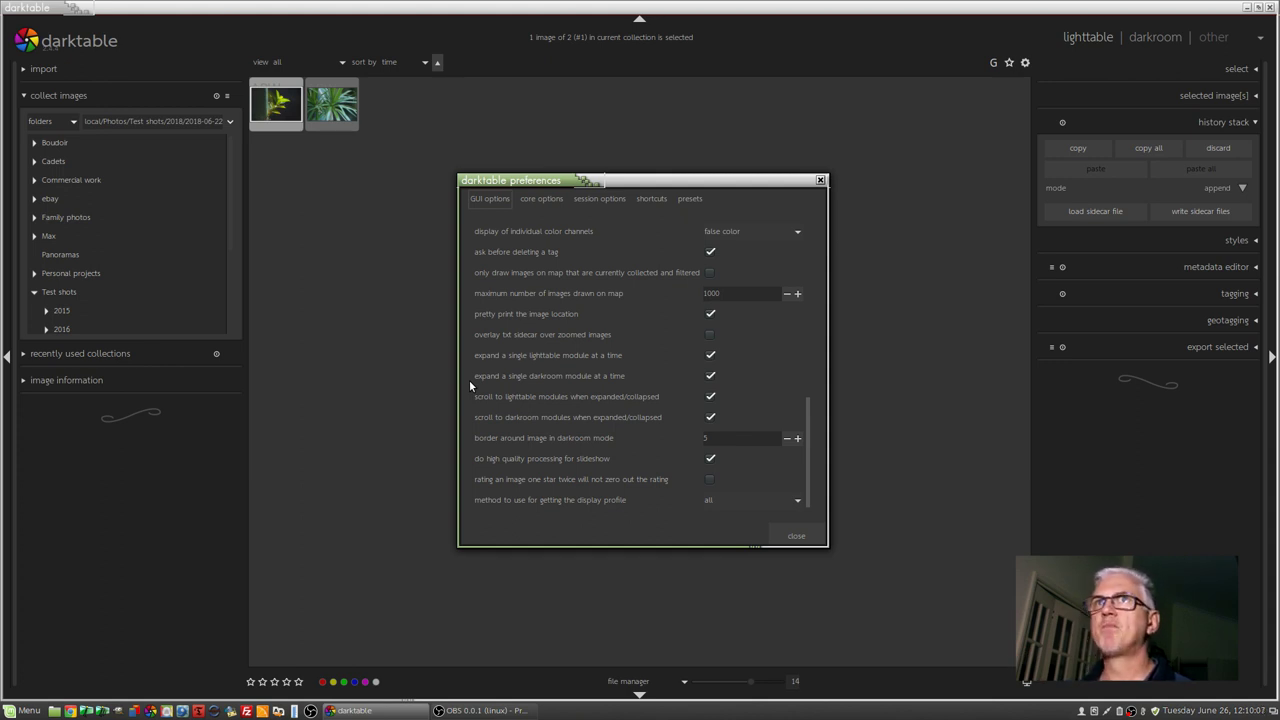
{"action": "left_click", "coordinate": [795, 537]}
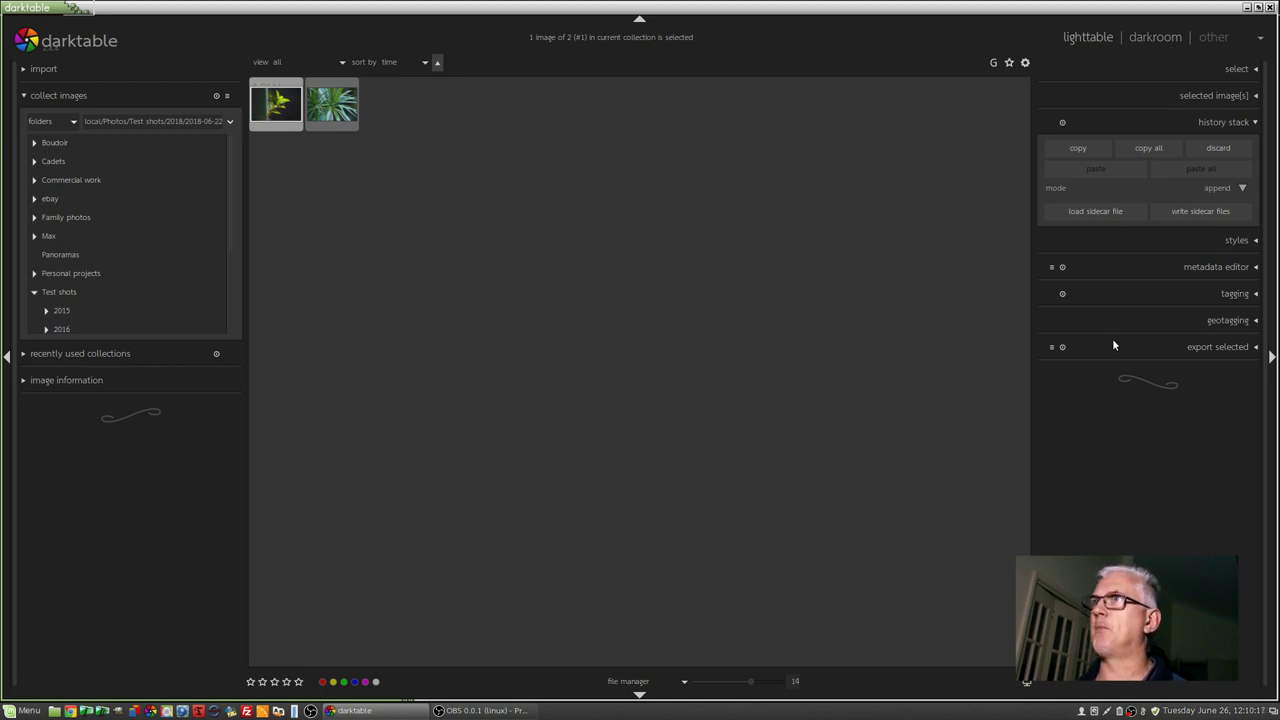
Expand metadata editor, export selected and geotagging to show the +01:00:00 time offset.
{"action": "left_click", "coordinate": [1161, 270]}
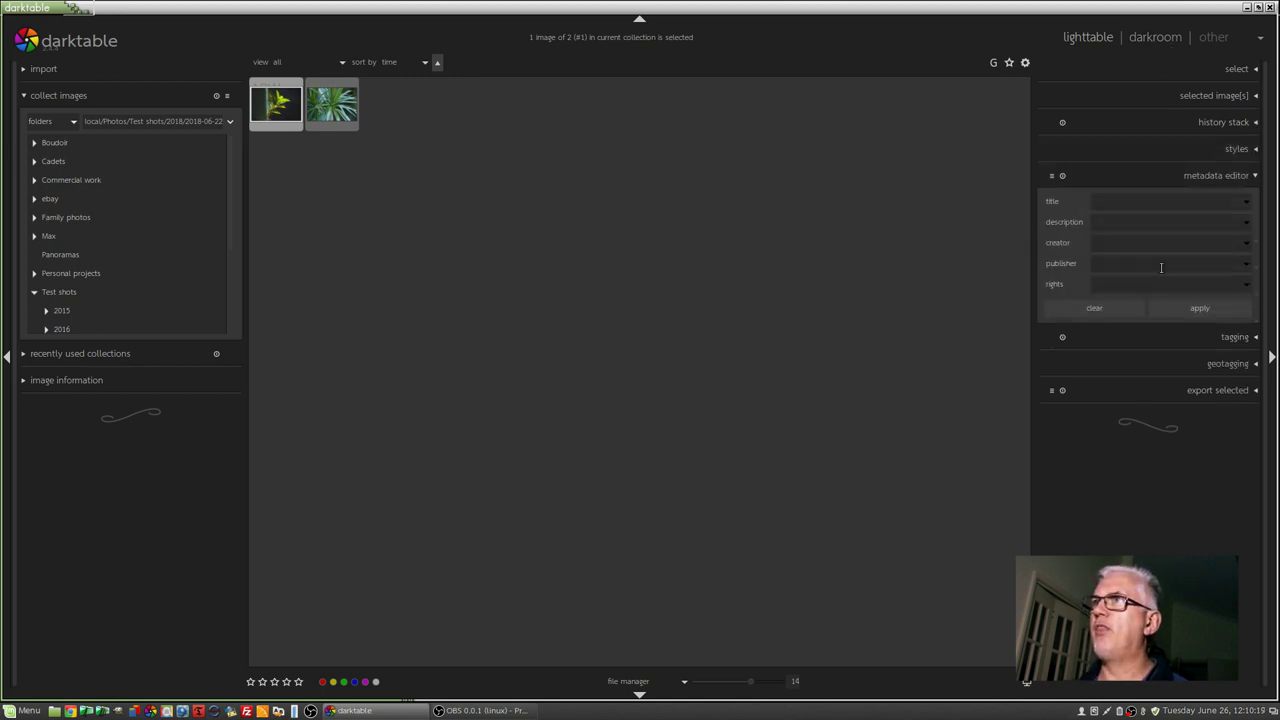
{"action": "left_click", "coordinate": [1183, 391]}
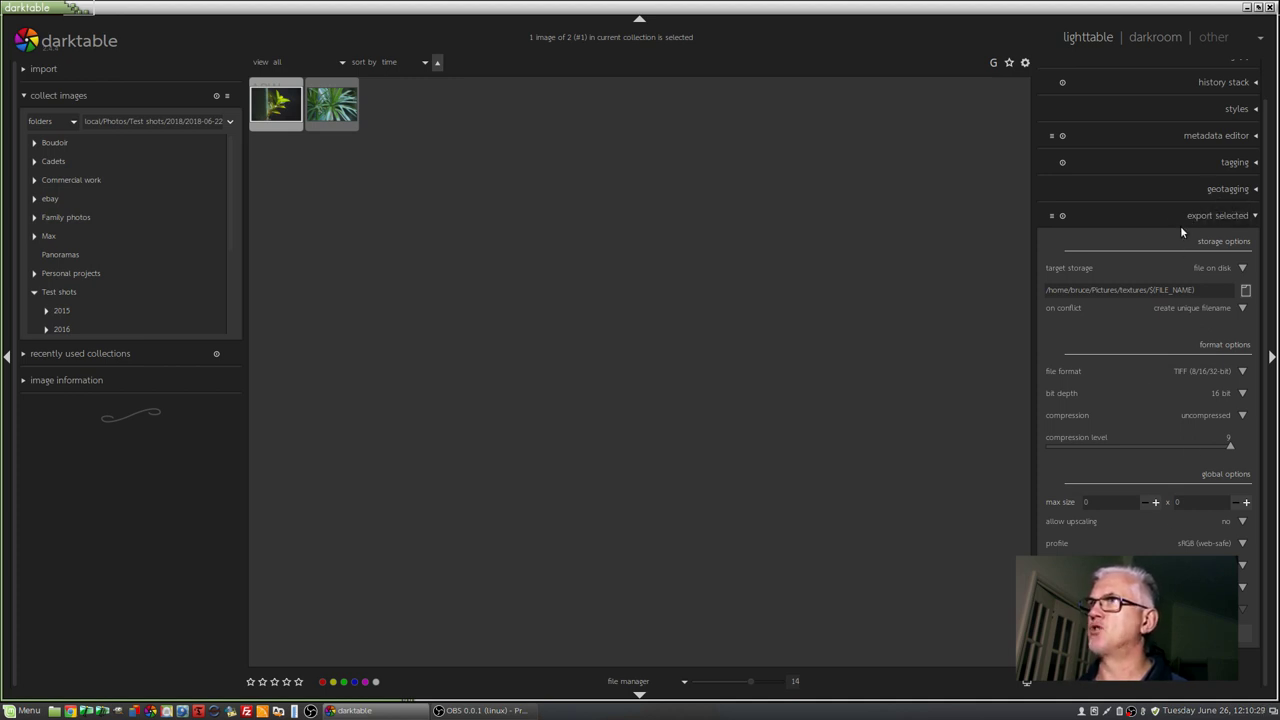
{"action": "left_click", "coordinate": [1185, 194]}
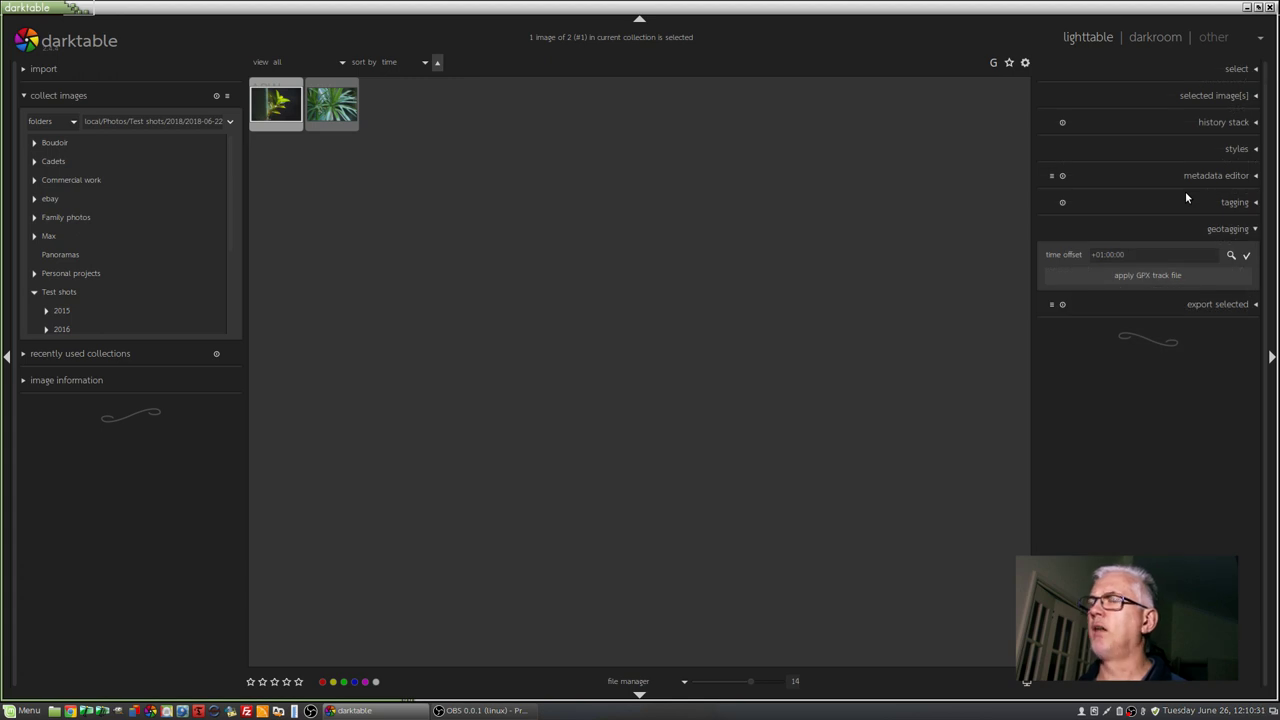
Glance through the preferences, close them, and open the leaf photo in the darkroom.
{"action": "left_click", "coordinate": [1025, 63]}
{"action": "scroll", "coordinate": [590, 440], "scroll_direction": "down", "scroll_amount": 10}
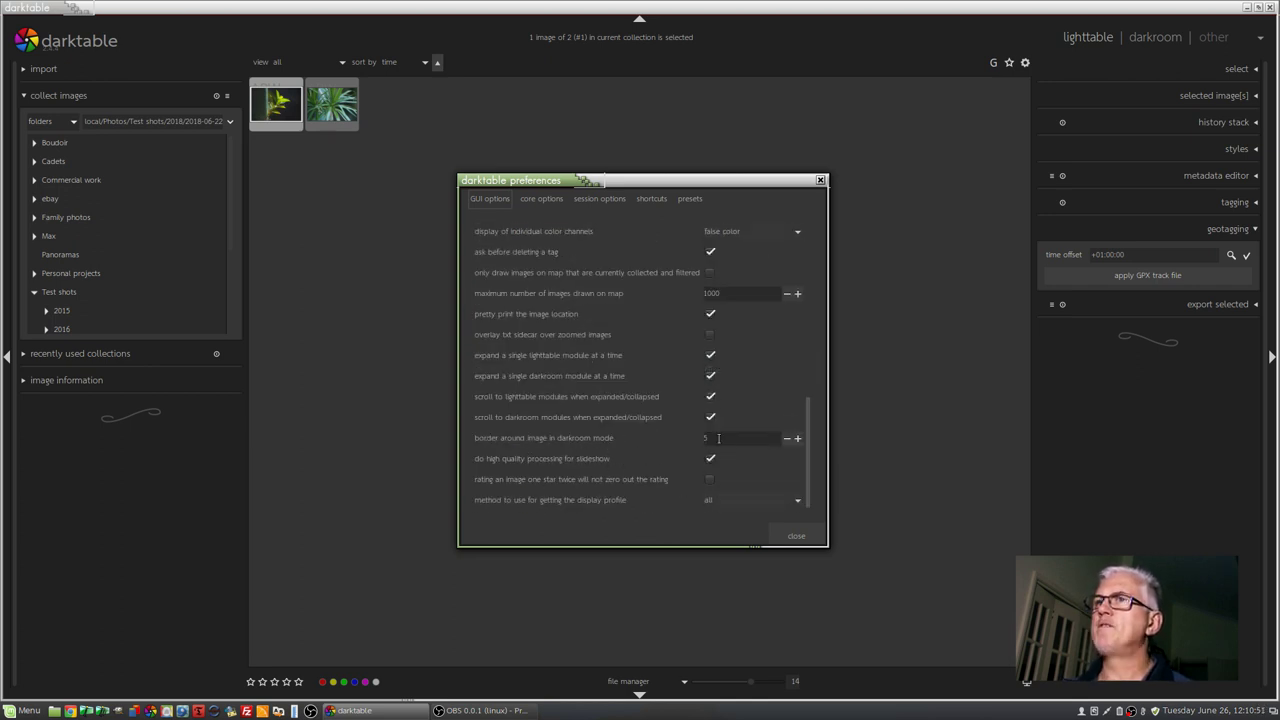
{"action": "left_click", "coordinate": [810, 533]}
{"action": "left_click", "coordinate": [1142, 40]}
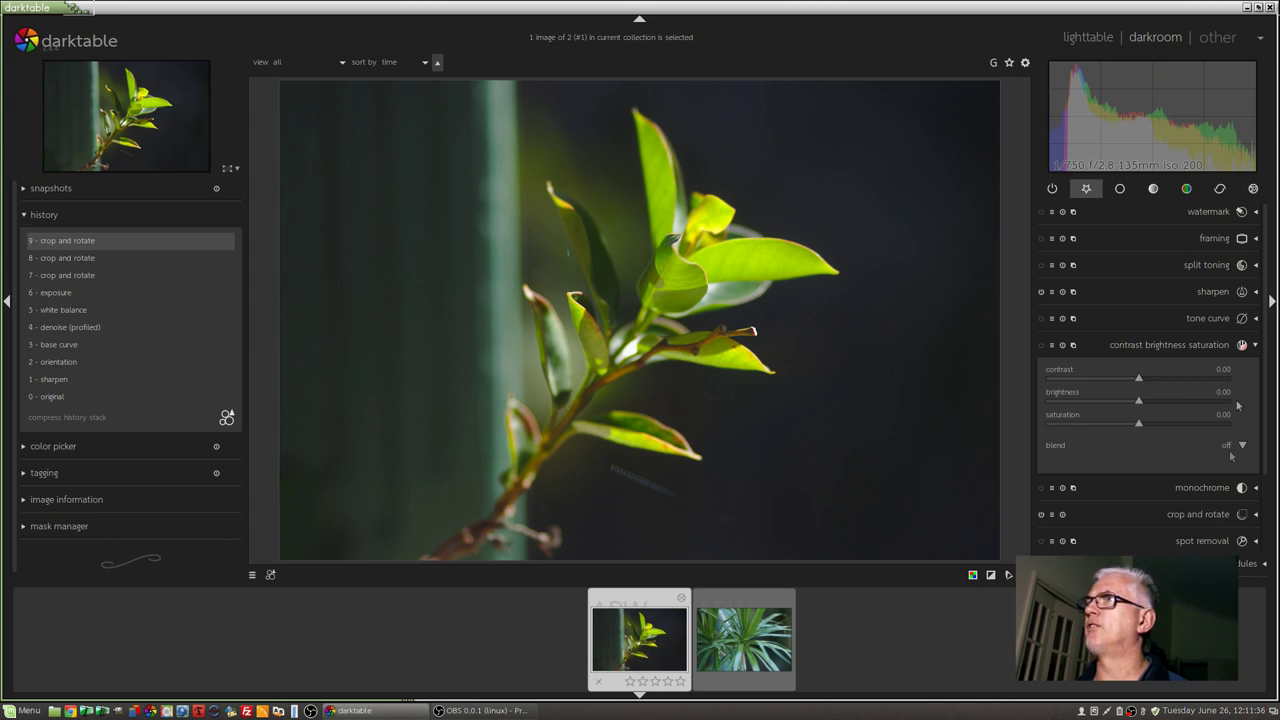
Crop the leaf photo to a 2:1 univisium aspect, stretching it to the left and right edges.
{"action": "left_click", "coordinate": [1205, 516]}
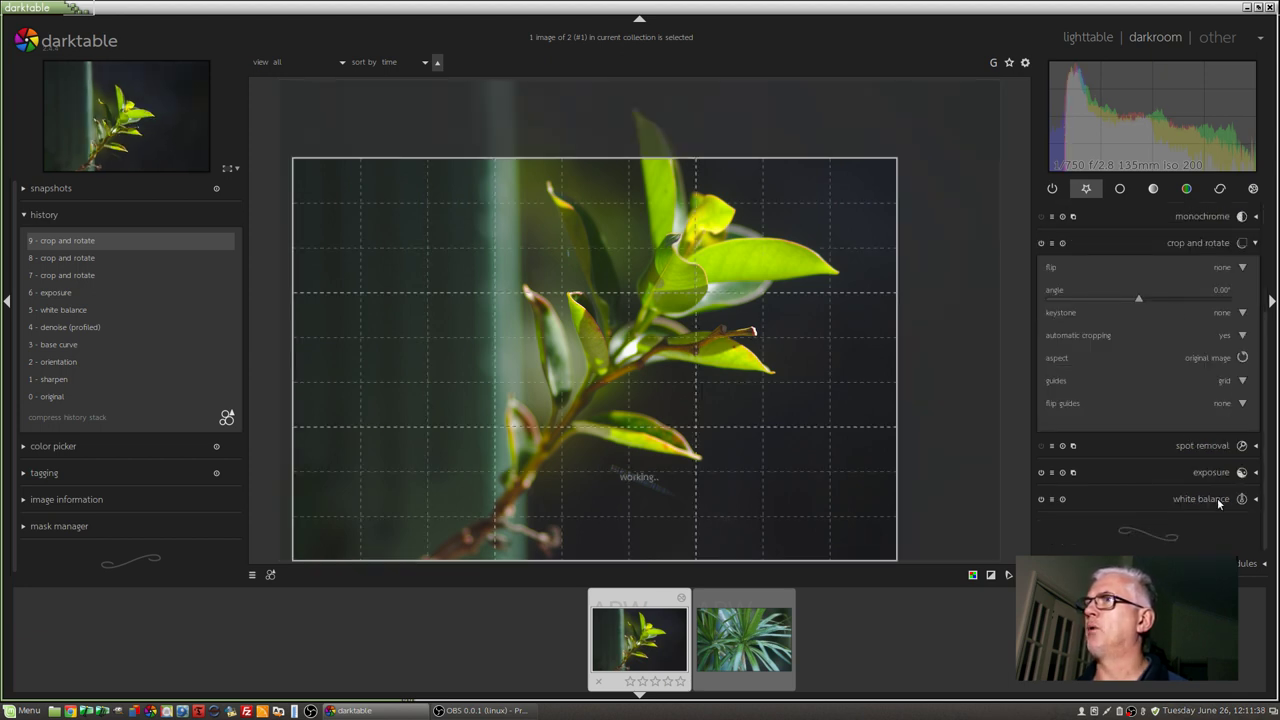
{"action": "left_click", "coordinate": [1215, 359]}
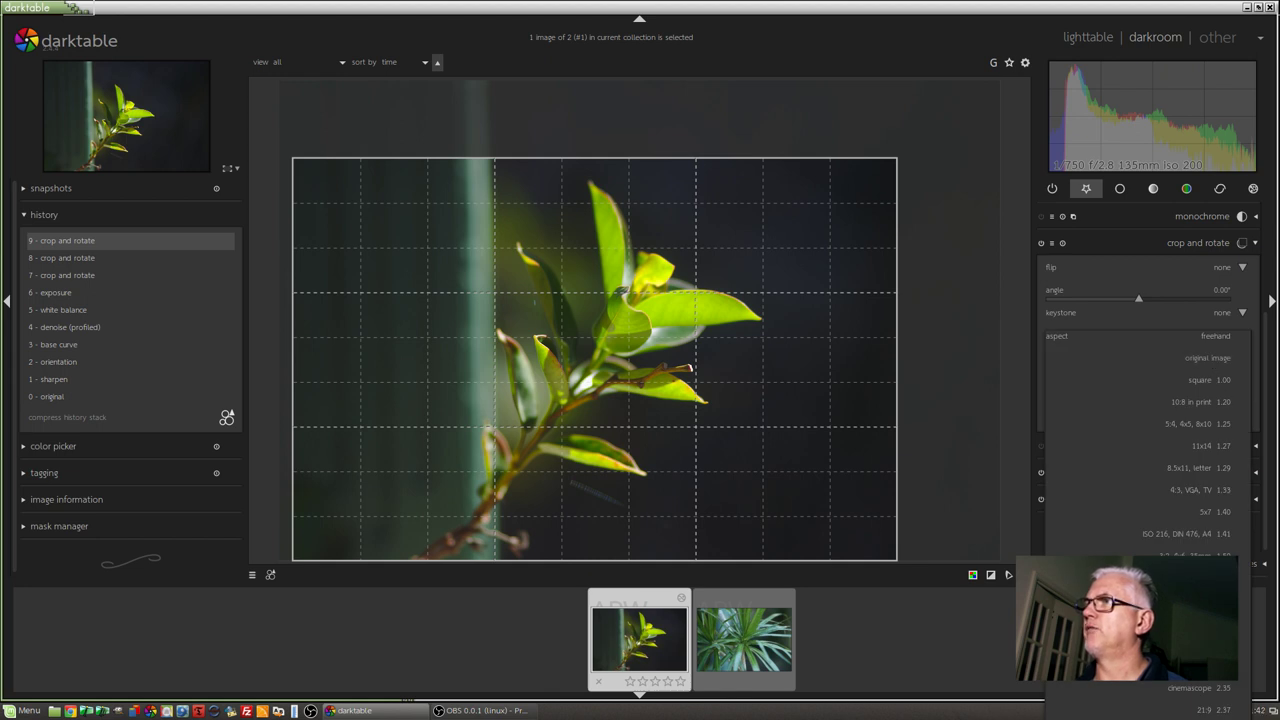
{"action": "left_click", "coordinate": [1210, 665]}
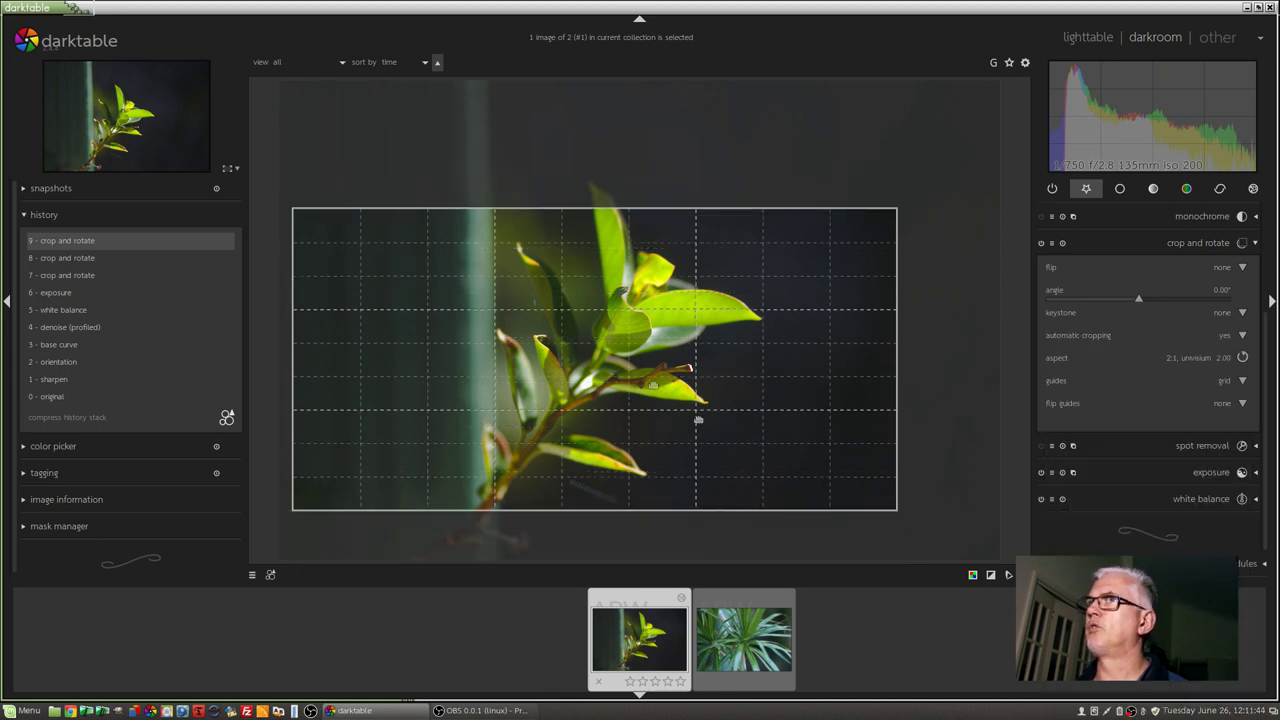
{"action": "left_click_drag", "start_coordinate": [897, 378], "coordinate": [943, 371]}
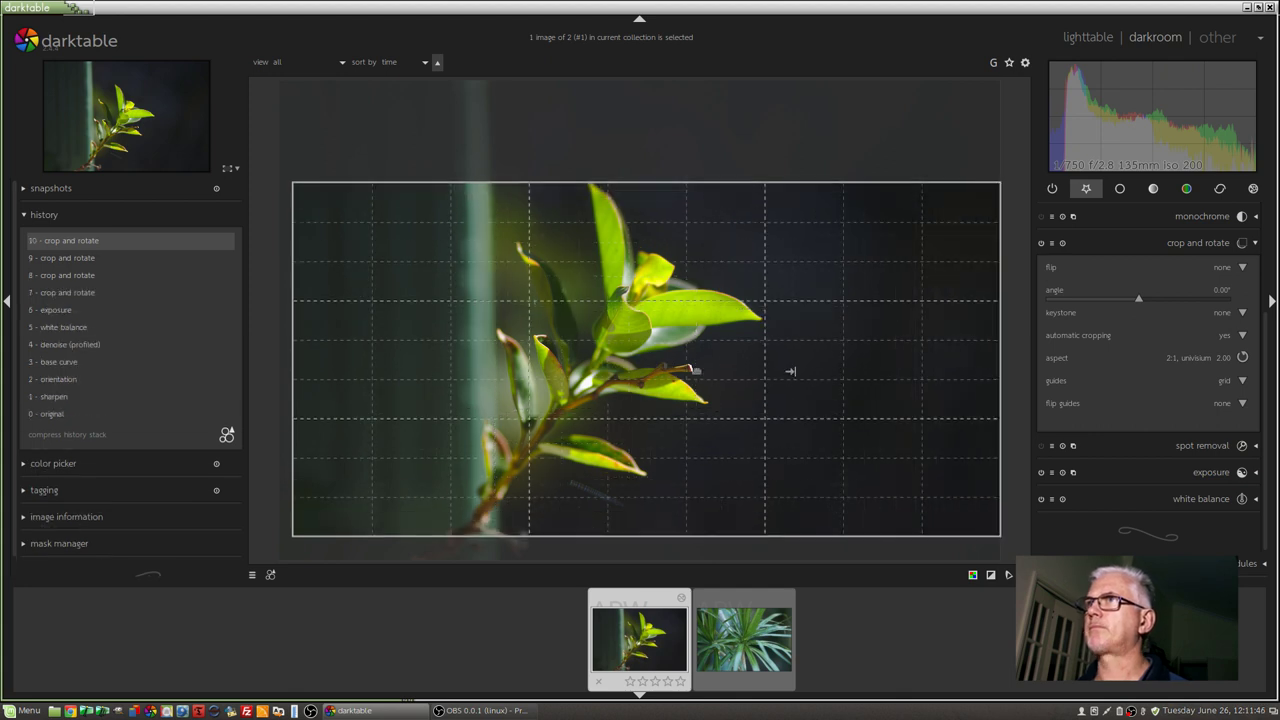
{"action": "left_click_drag", "start_coordinate": [306, 327], "coordinate": [280, 327]}
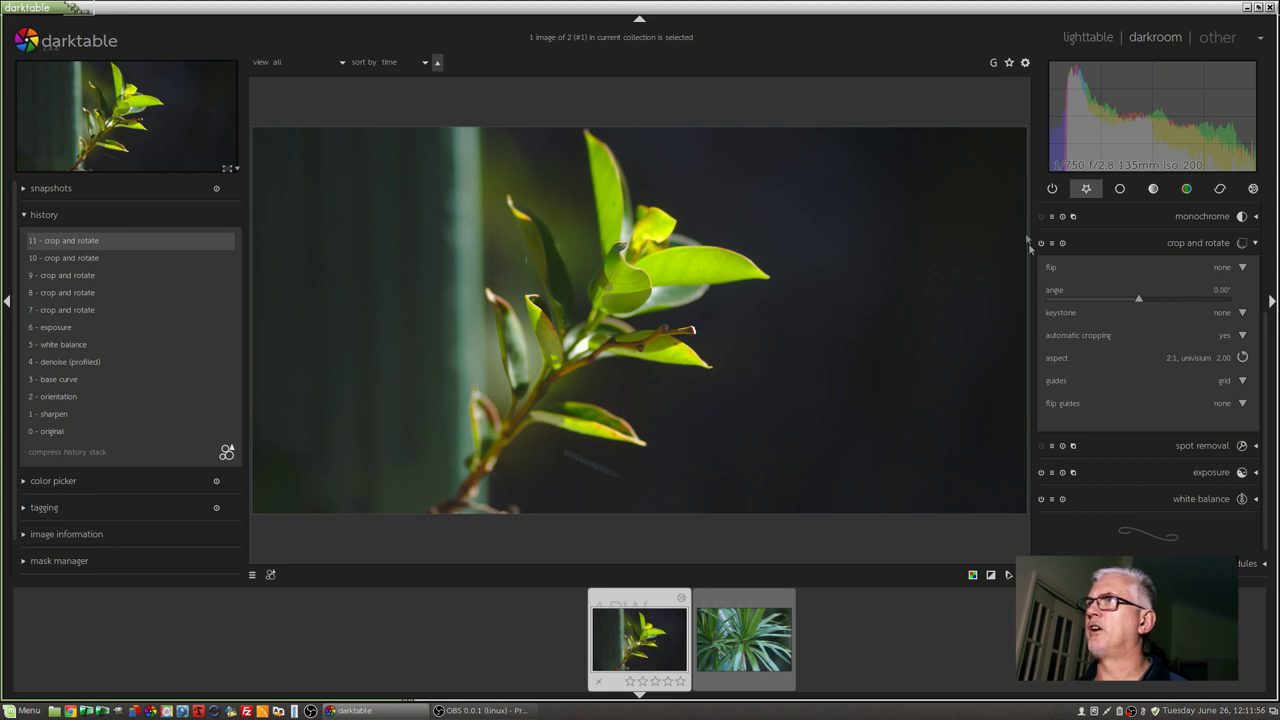
Open darktable's preferences on the GUI options page.
{"action": "left_click", "coordinate": [1024, 62]}
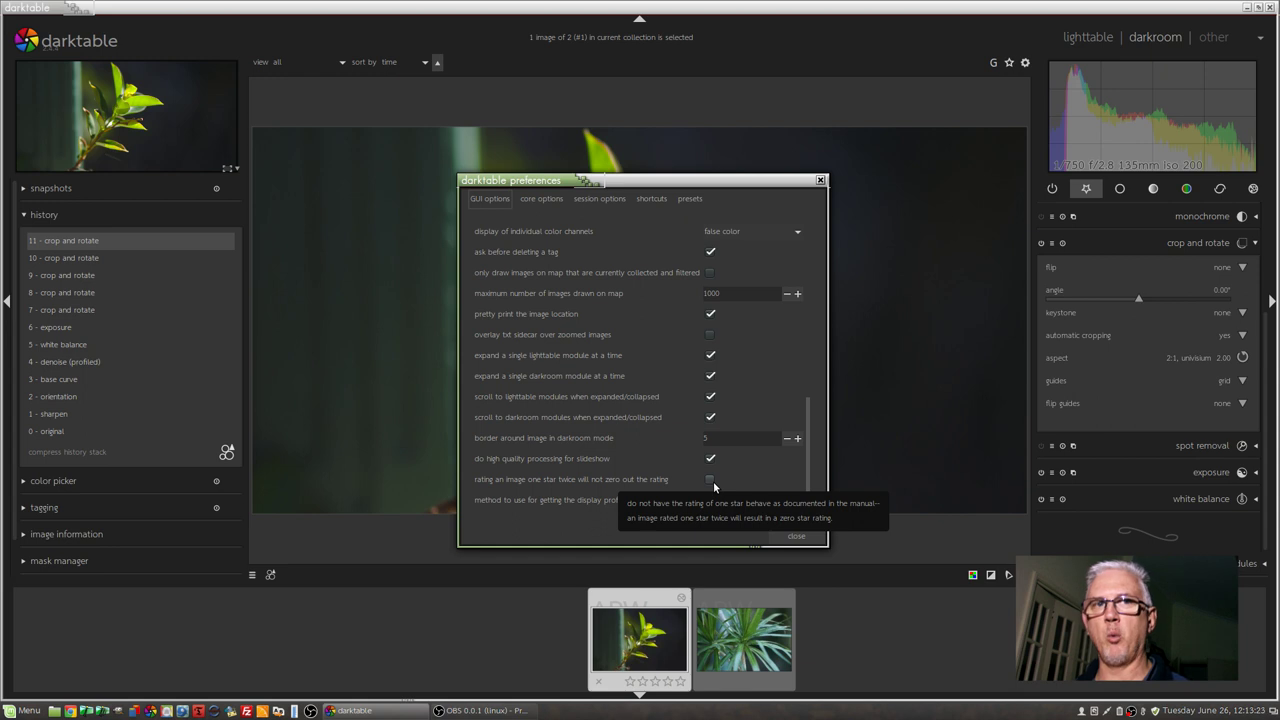
Switch the preferences to the core options page.
{"action": "left_click", "coordinate": [540, 201]}
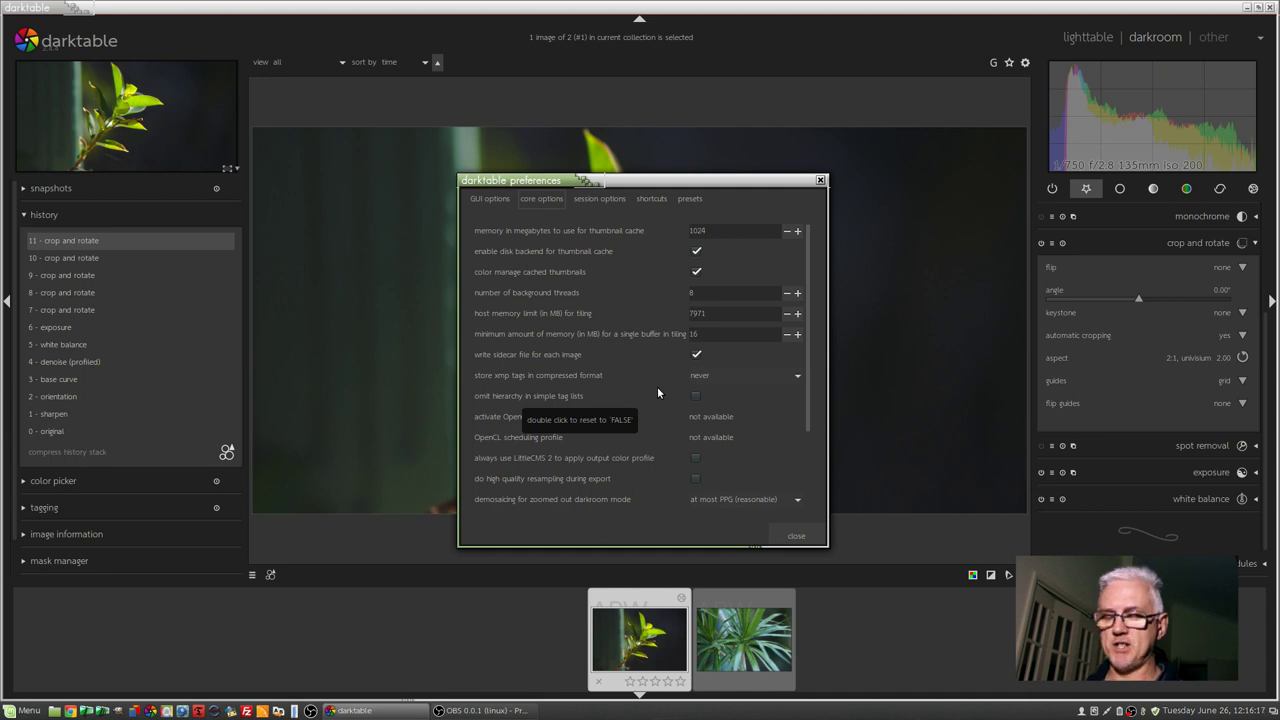
Open Nemo and browse the Photos drive to Photos/Personal projects/2018/2018-05-07.
{"action": "key", "text": "super+e"}
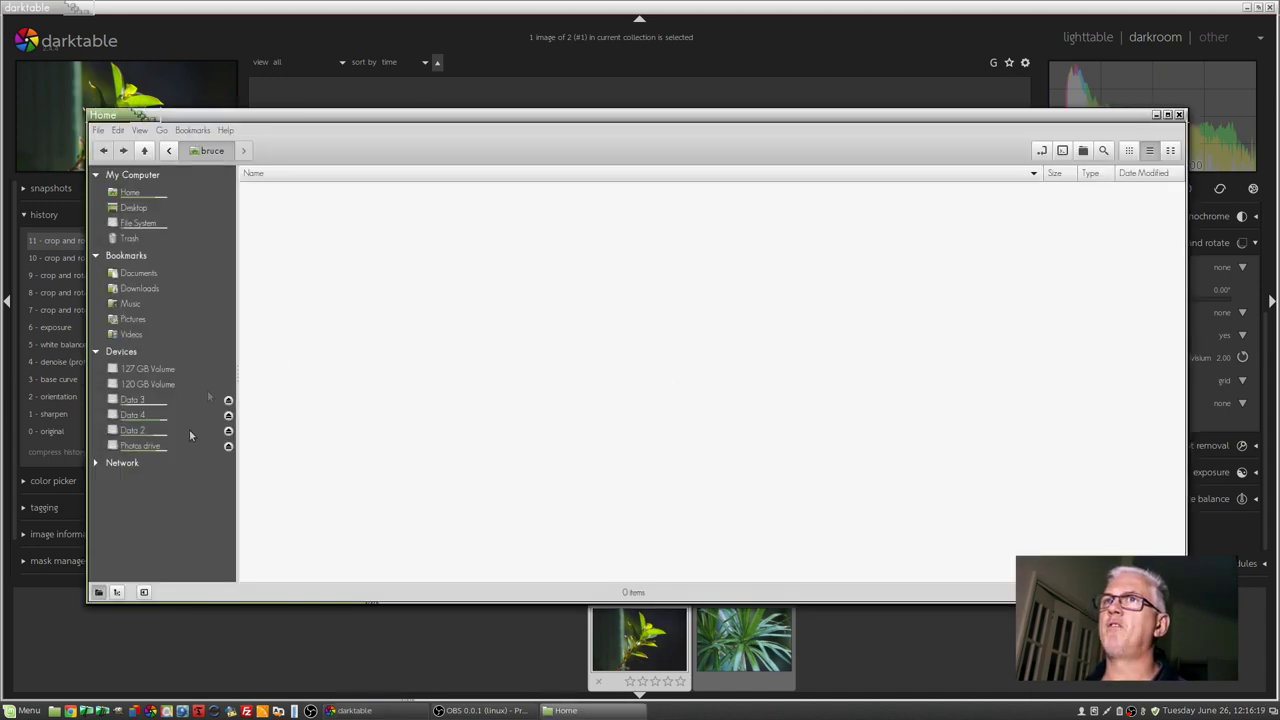
{"action": "left_click", "coordinate": [141, 446]}
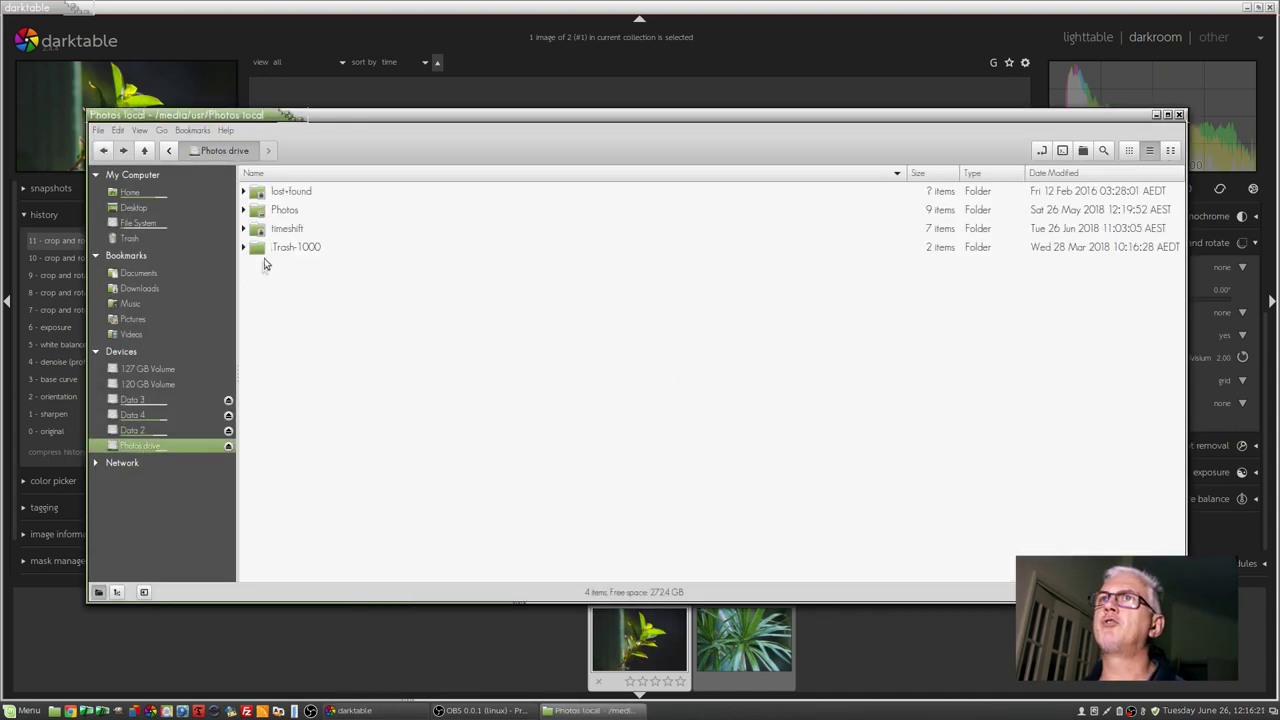
{"action": "double_click", "coordinate": [284, 211]}
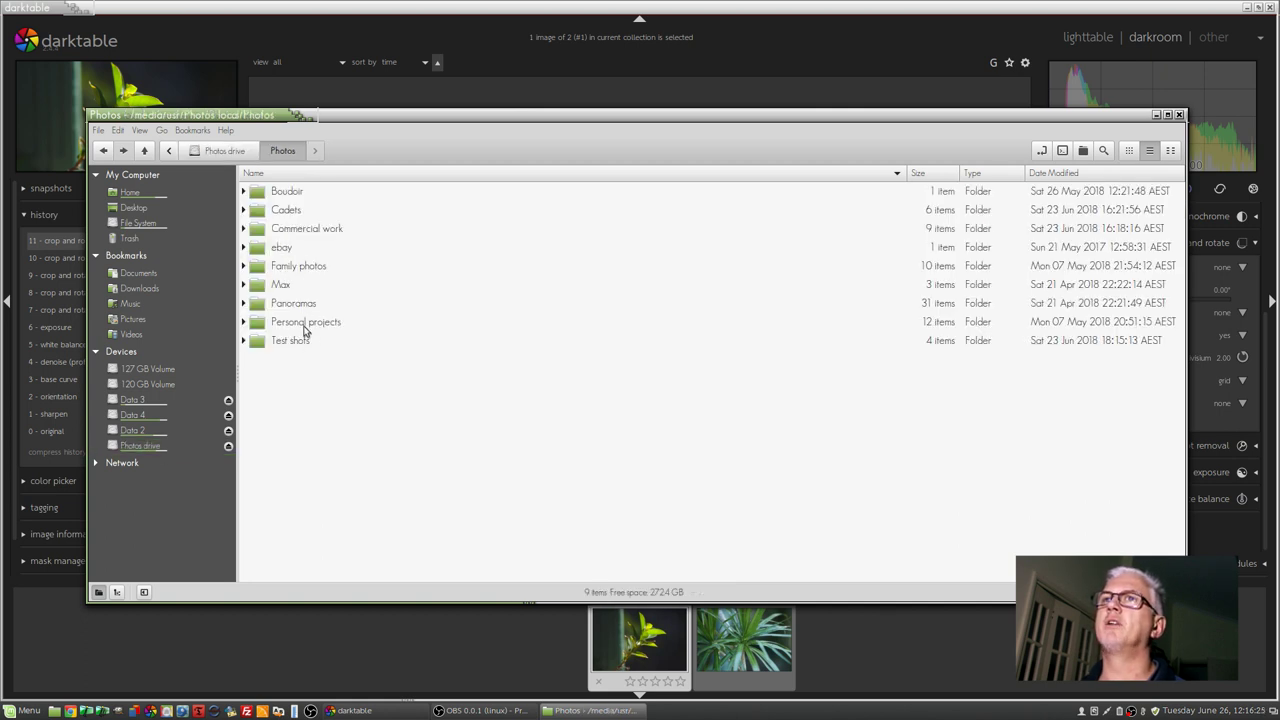
{"action": "left_click", "coordinate": [302, 327]}
{"action": "double_click", "coordinate": [302, 330]}
{"action": "left_click", "coordinate": [290, 359]}
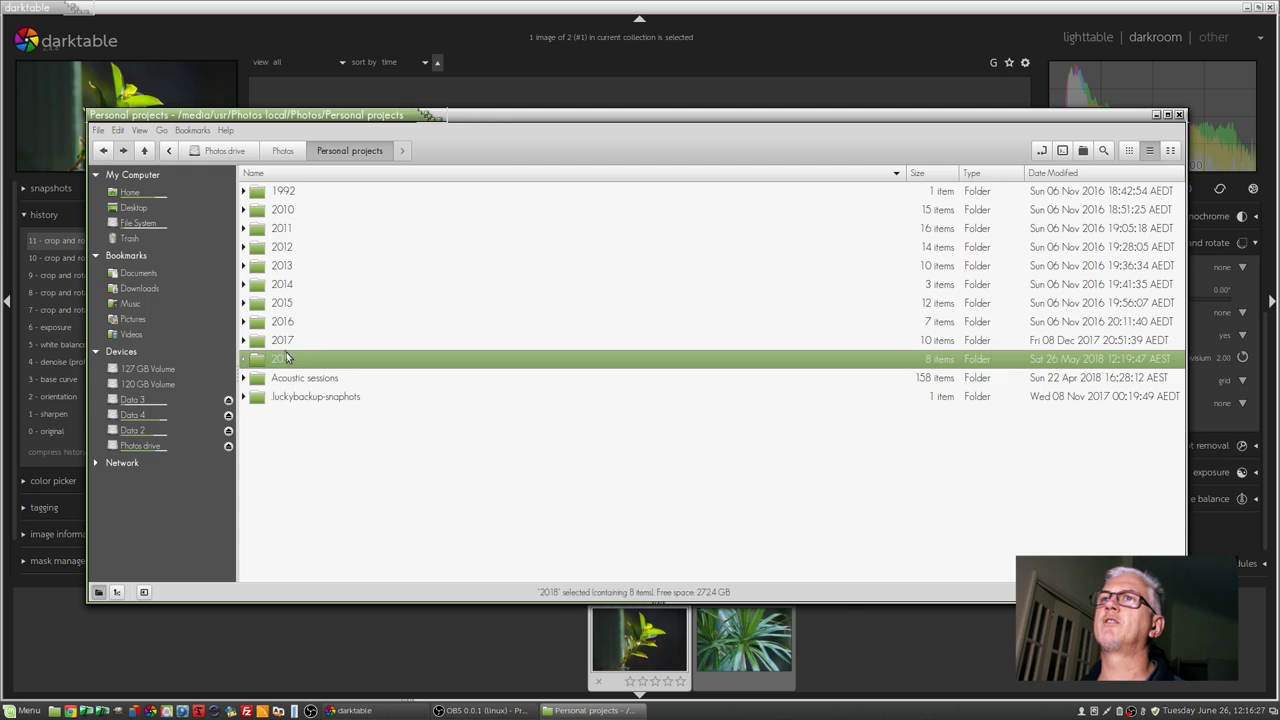
{"action": "left_click", "coordinate": [276, 360]}
{"action": "double_click", "coordinate": [262, 362]}
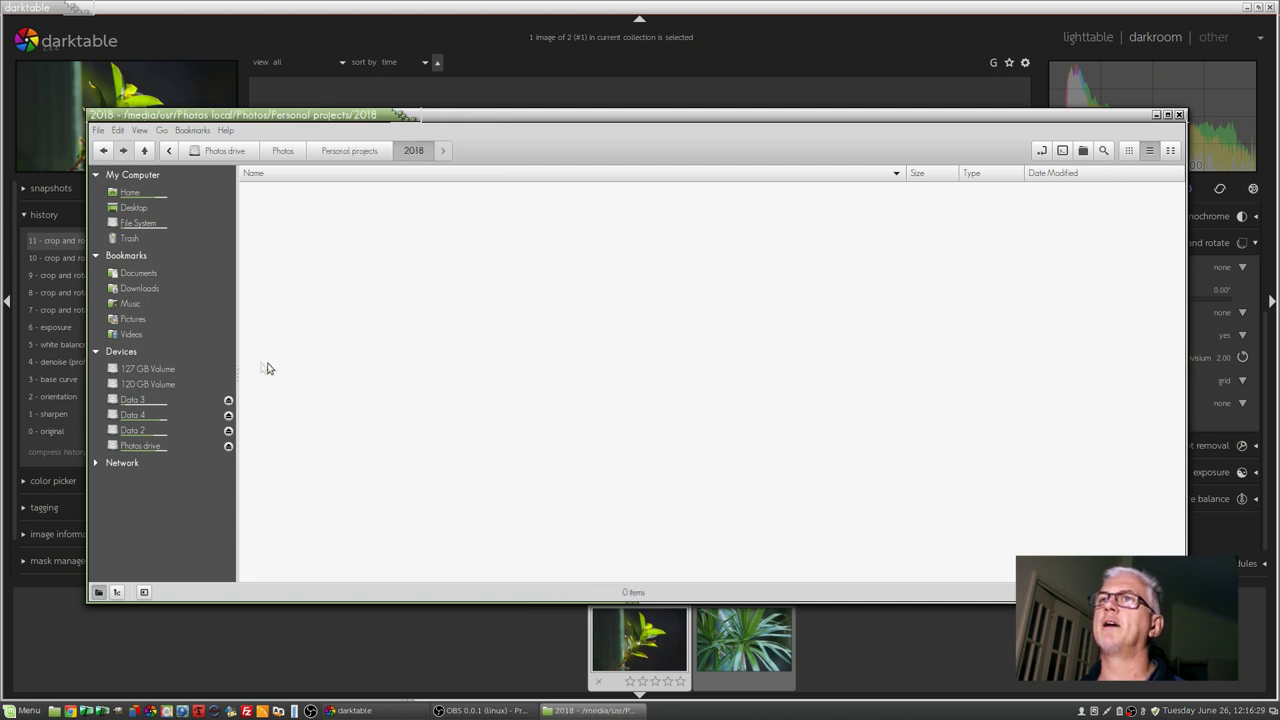
{"action": "double_click", "coordinate": [293, 324]}
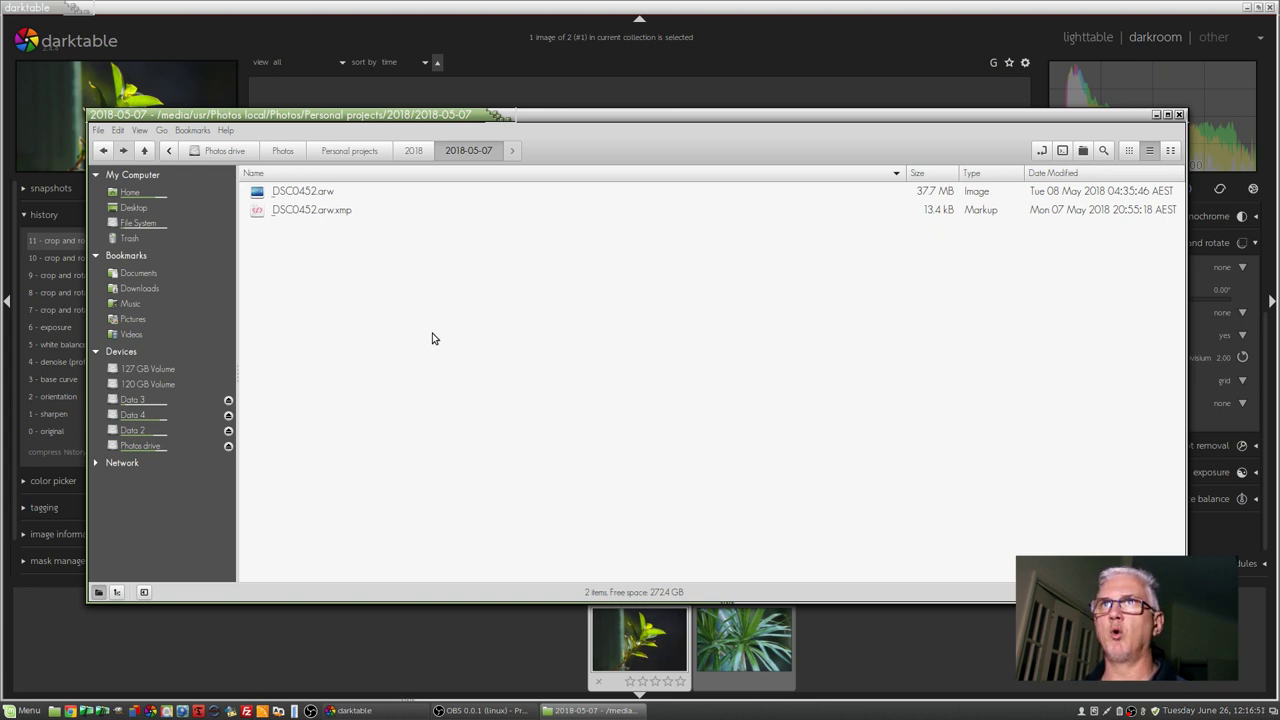
Go back to Photos and open Family photos/1900-1959 to view its raws and sidecars.
{"action": "left_click", "coordinate": [287, 155]}
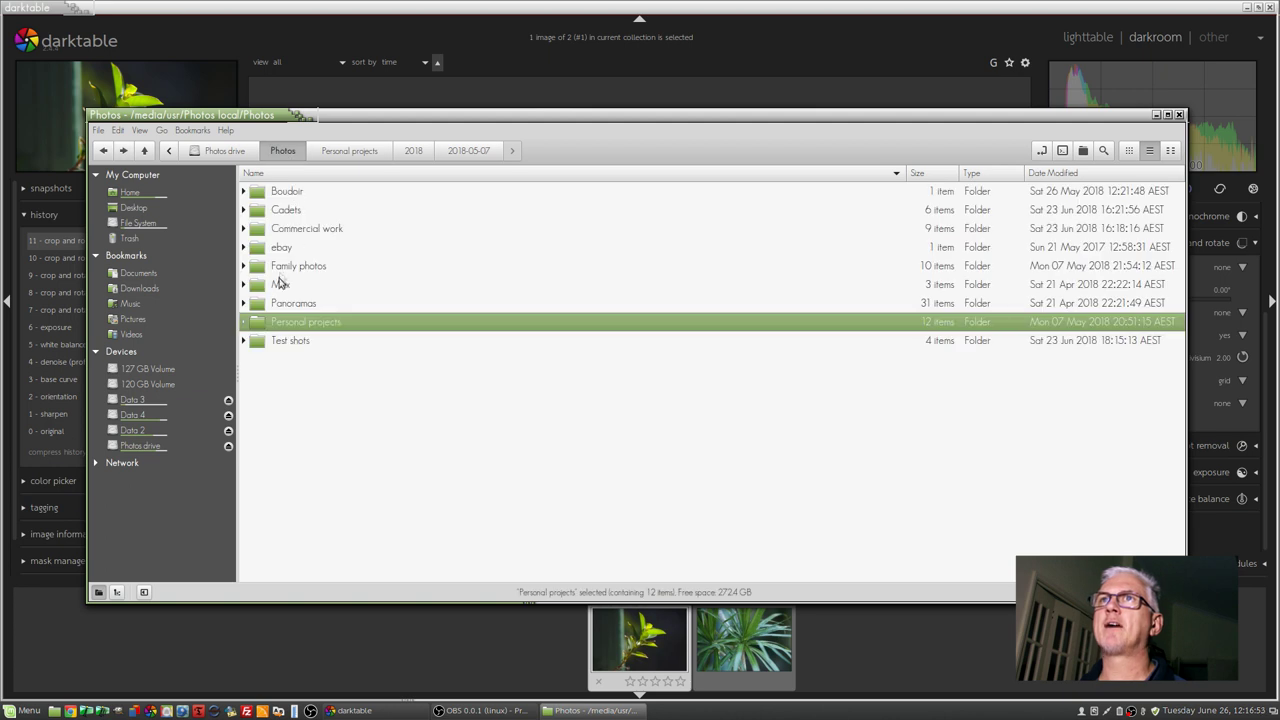
{"action": "double_click", "coordinate": [282, 268]}
{"action": "double_click", "coordinate": [291, 195]}
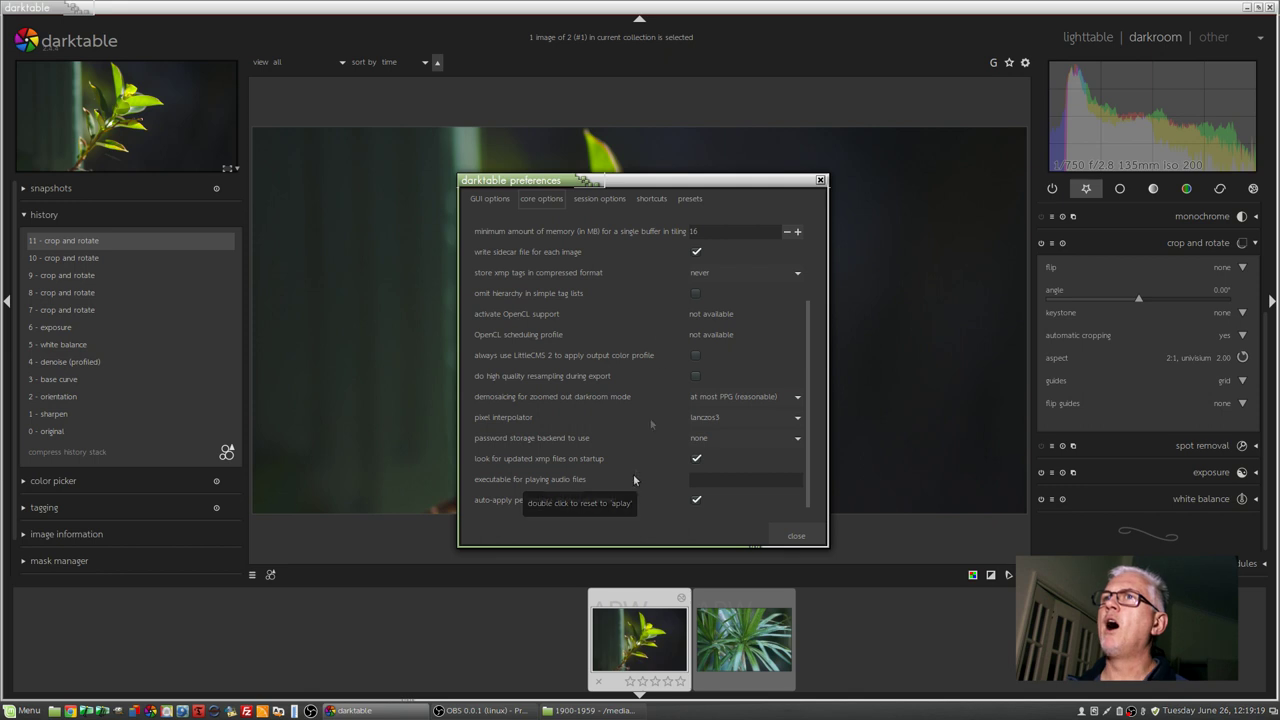
Switch darktable's preferences to the session options page.
{"action": "left_click", "coordinate": [606, 200]}
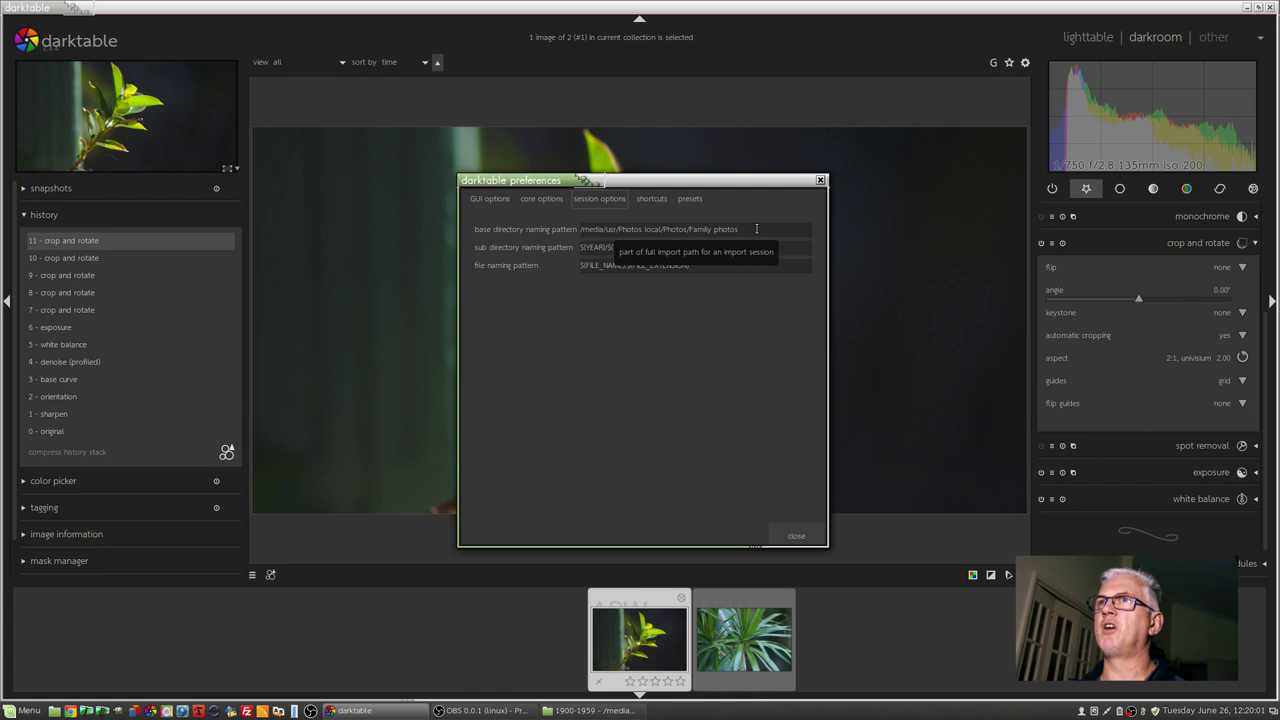
Return to Nemo and select the Family photos folder's full path in the location bar.
{"action": "key", "text": "alt+Tab"}
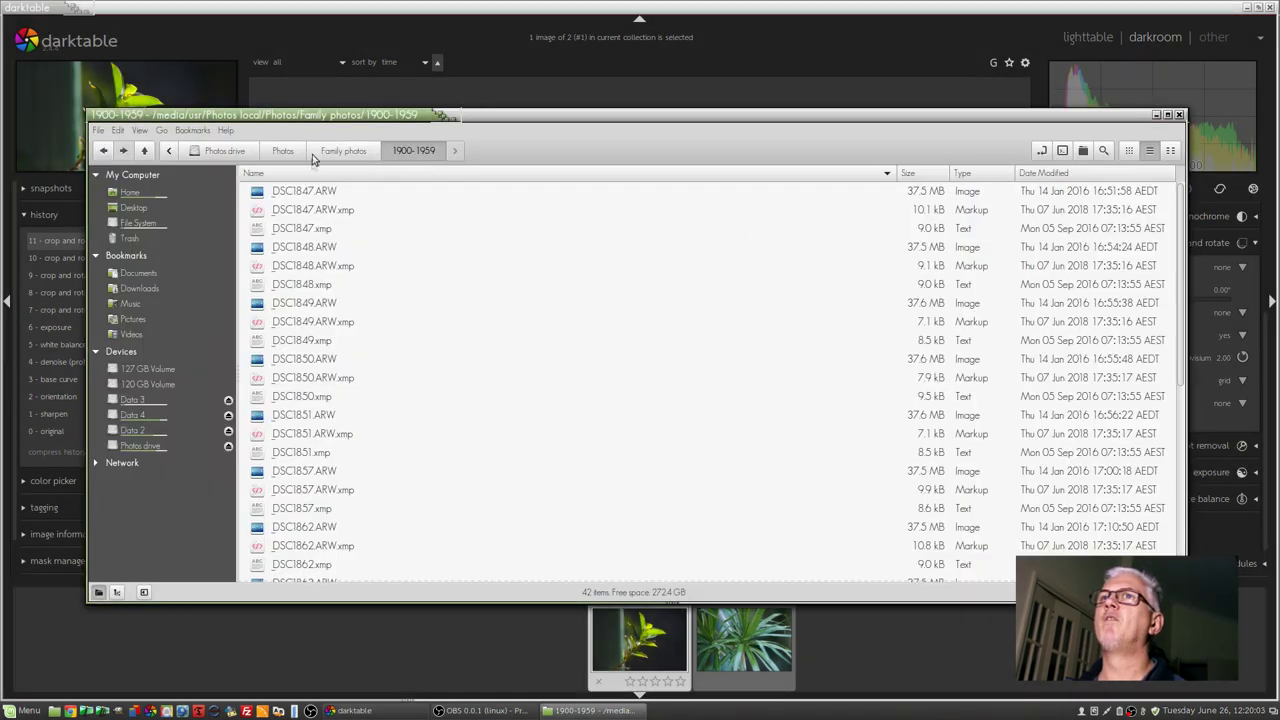
{"action": "left_click", "coordinate": [338, 152]}
{"action": "left_click", "coordinate": [285, 152]}
{"action": "left_click", "coordinate": [335, 152]}
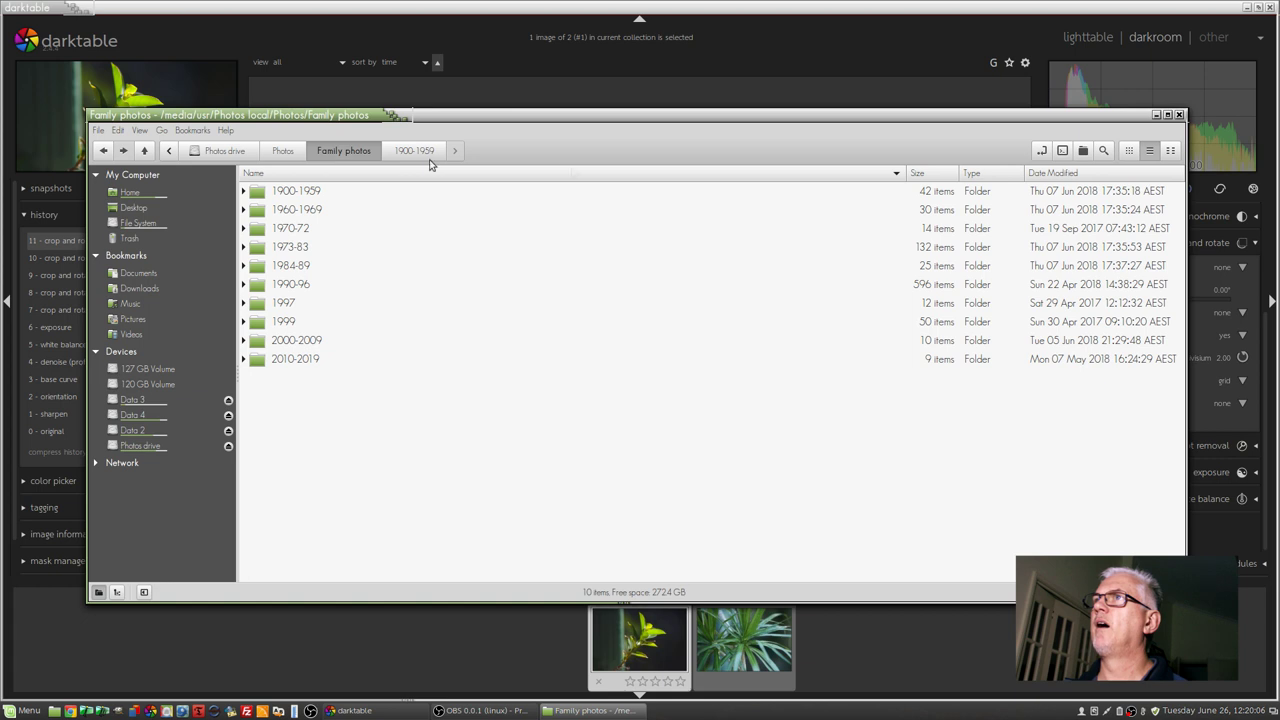
{"action": "left_click", "coordinate": [1041, 150]}
{"action": "key", "text": "ctrl+c"}
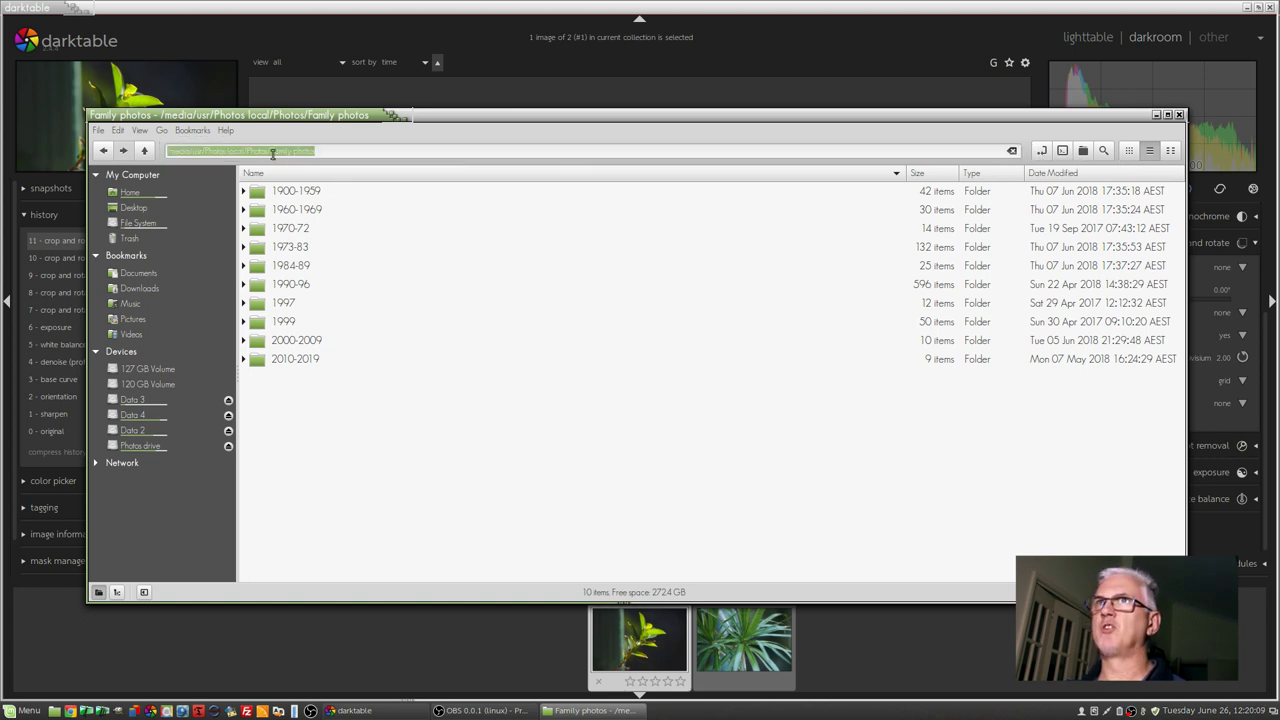
Paste /media/usr/Photos local/Photos/Family photos into darktable's base directory naming pattern field.
{"action": "left_click", "coordinate": [1041, 150]}
{"action": "key", "text": "alt+Tab"}
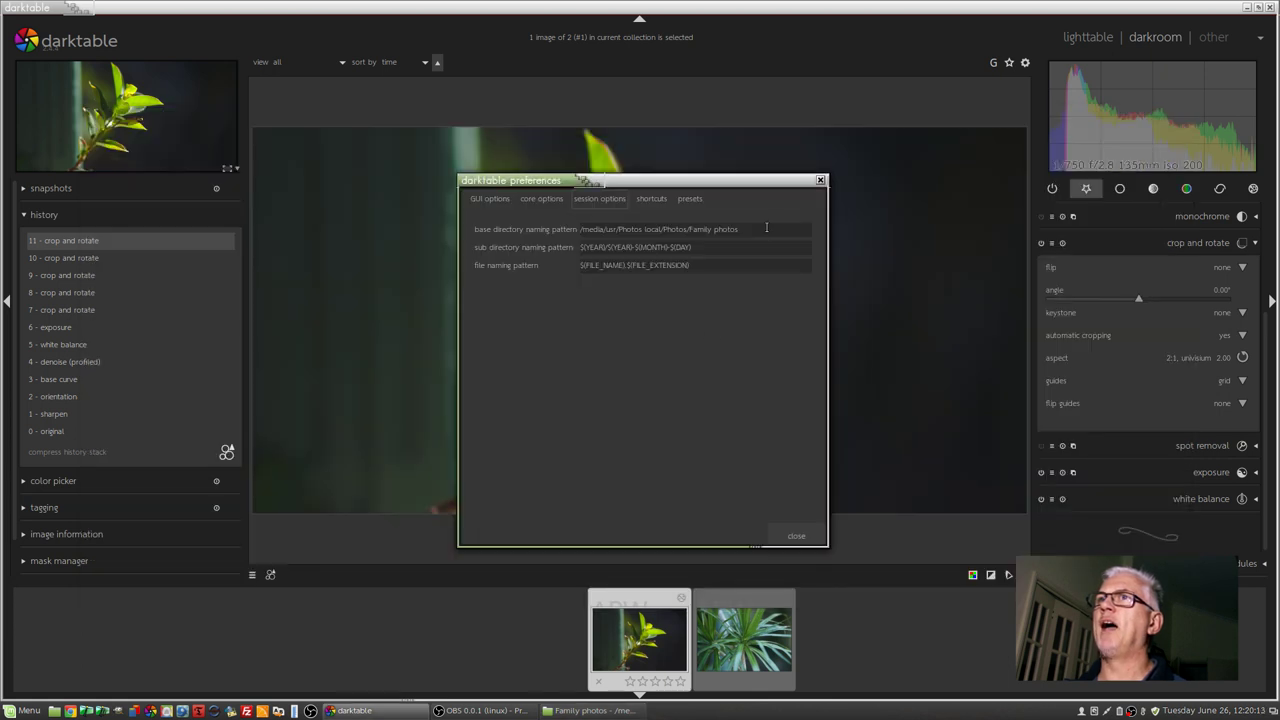
{"action": "key", "text": "ctrl+a"}
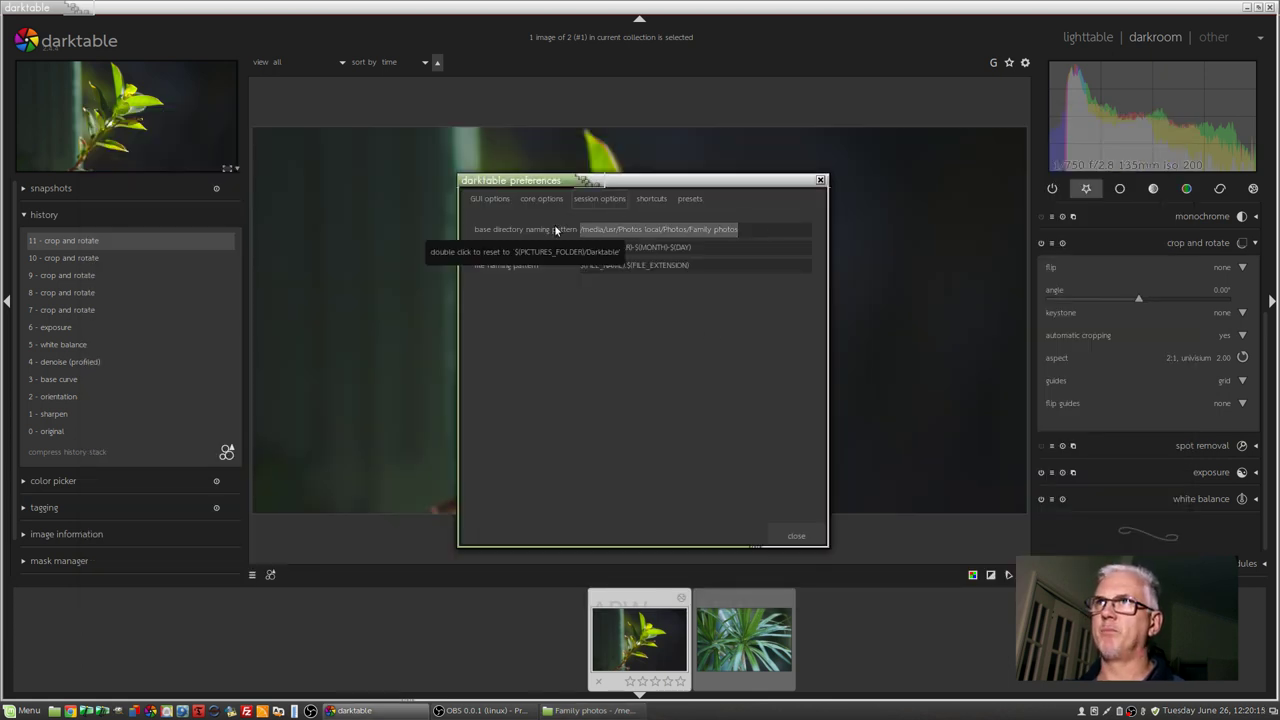
{"action": "key", "text": "ctrl+v"}
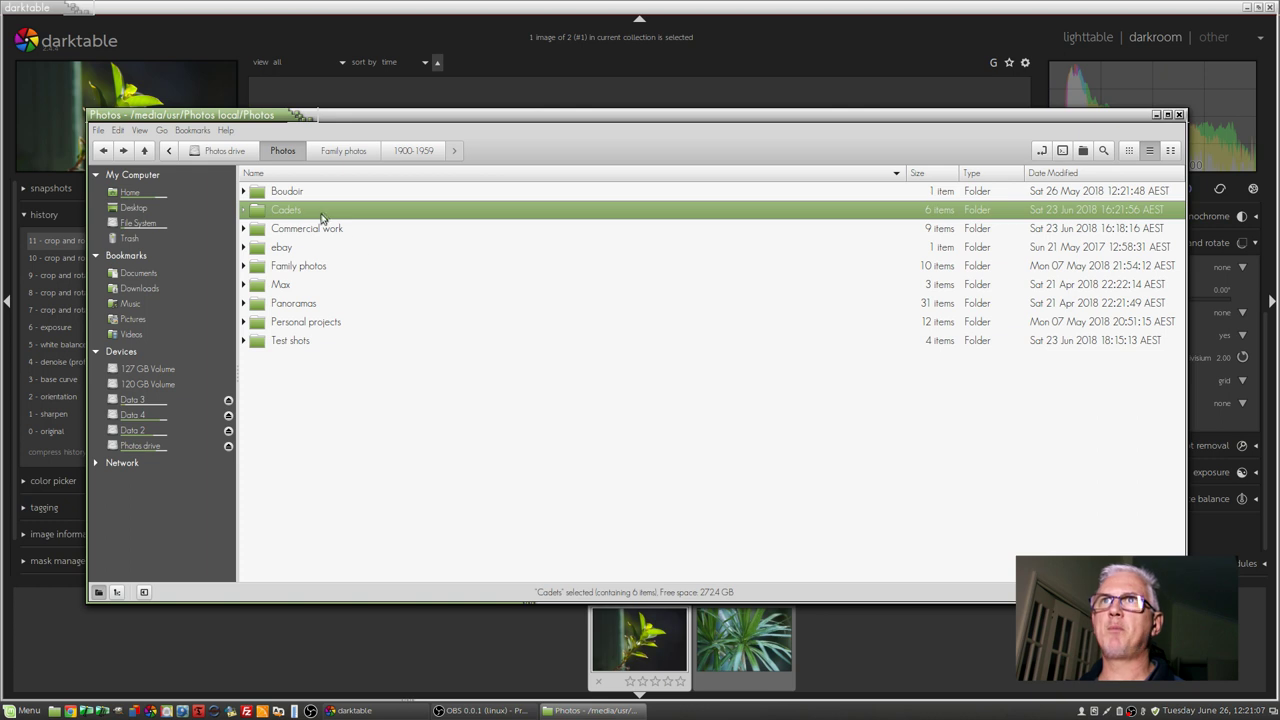
{"action": "left_click", "coordinate": [312, 270]}
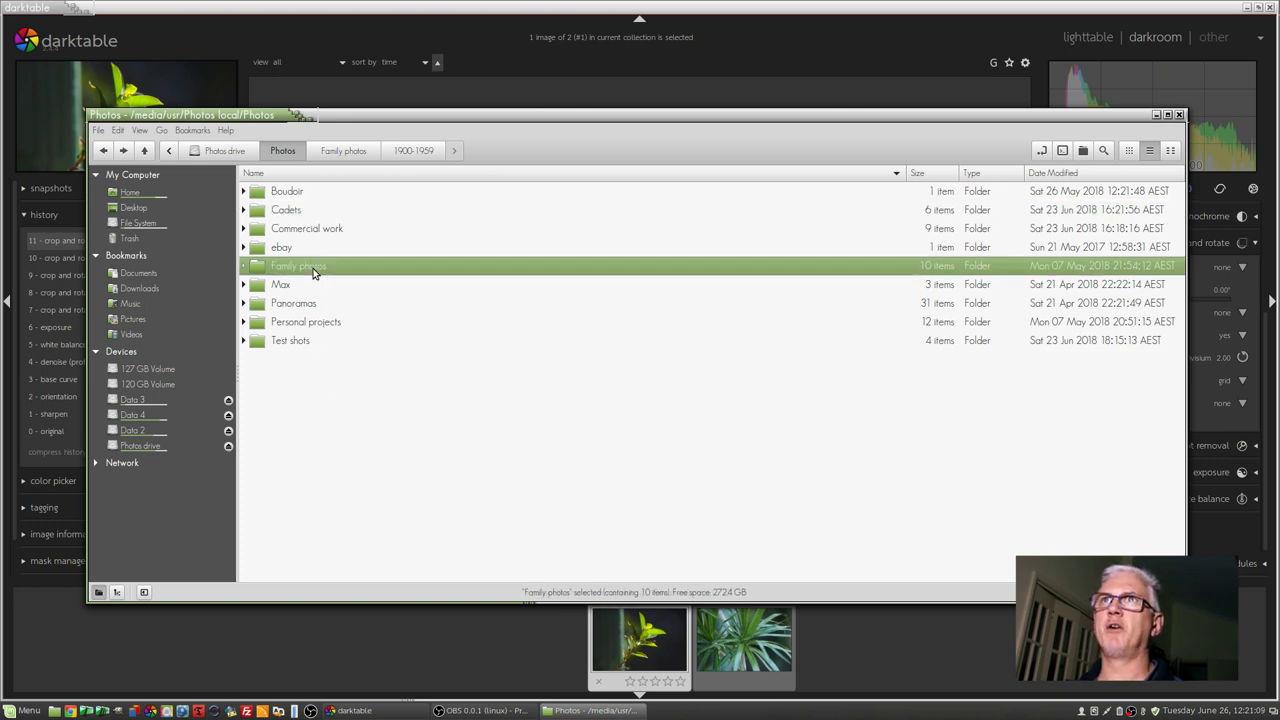
{"action": "left_click", "coordinate": [322, 231]}
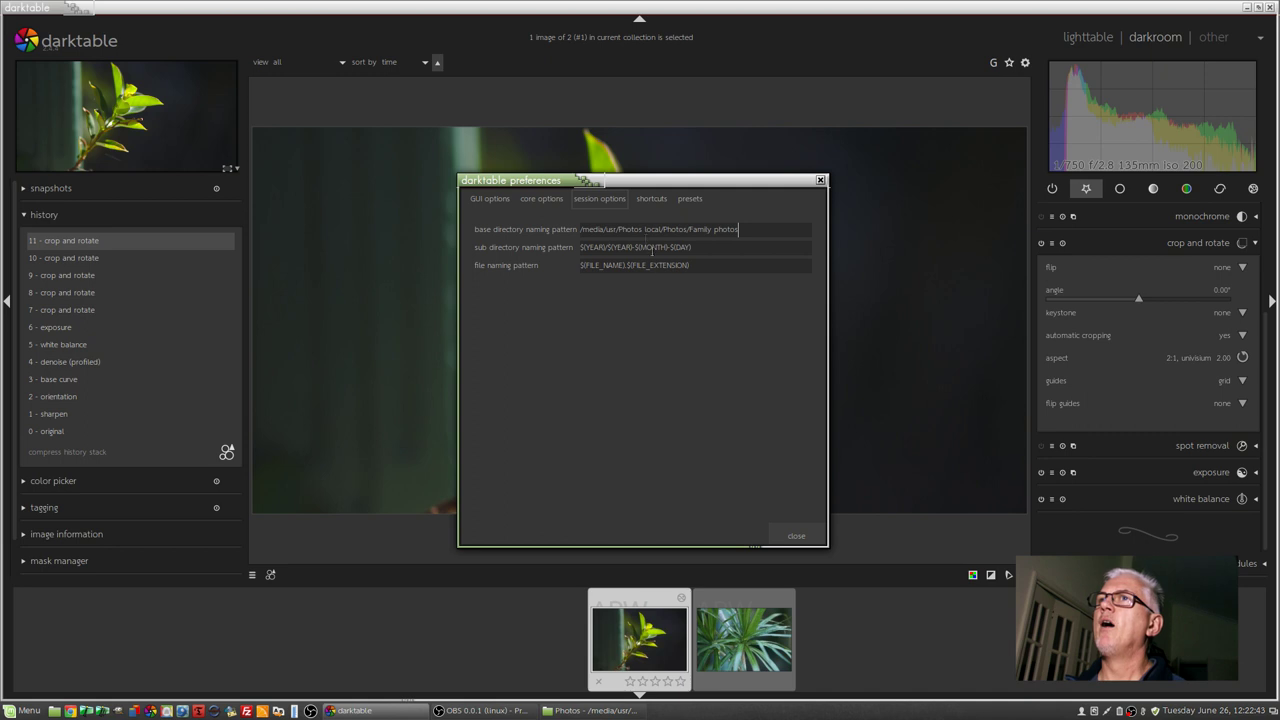
In the shortcuts list under modules > export selected, bind reset module parameters to Ctrl+R.
{"action": "left_click", "coordinate": [649, 199]}
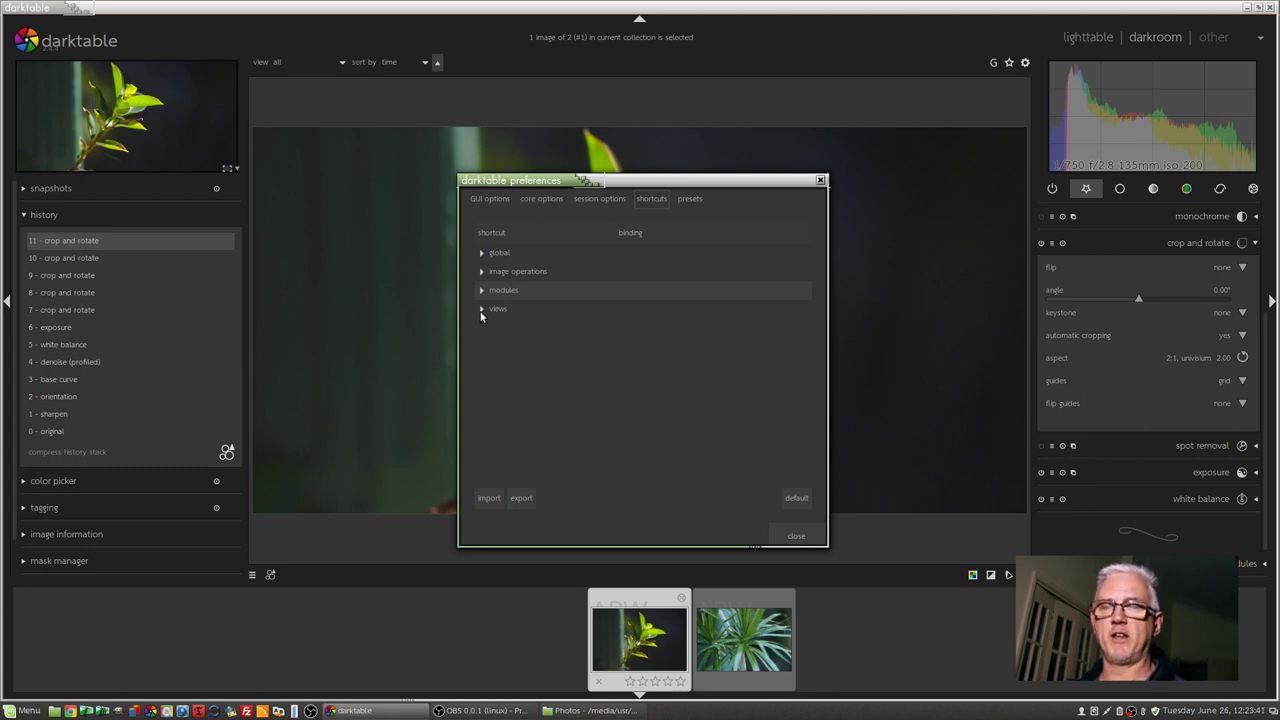
{"action": "left_click", "coordinate": [481, 290]}
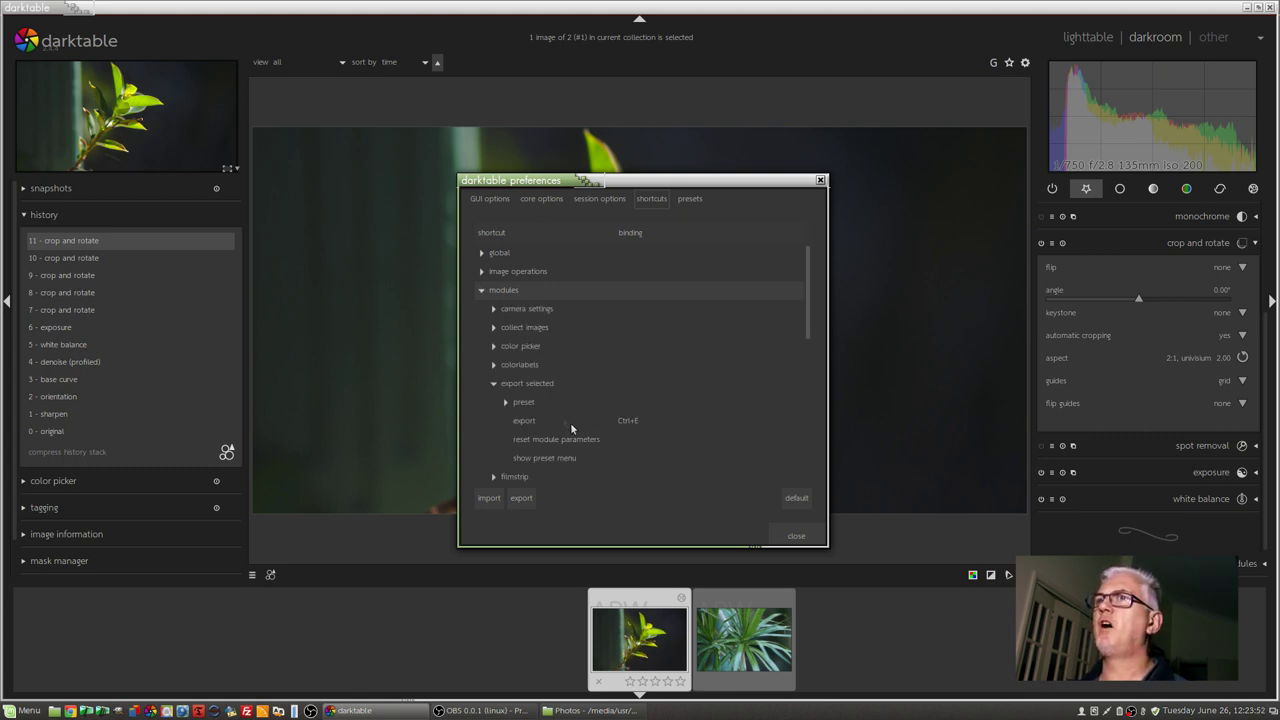
{"action": "double_click", "coordinate": [637, 442]}
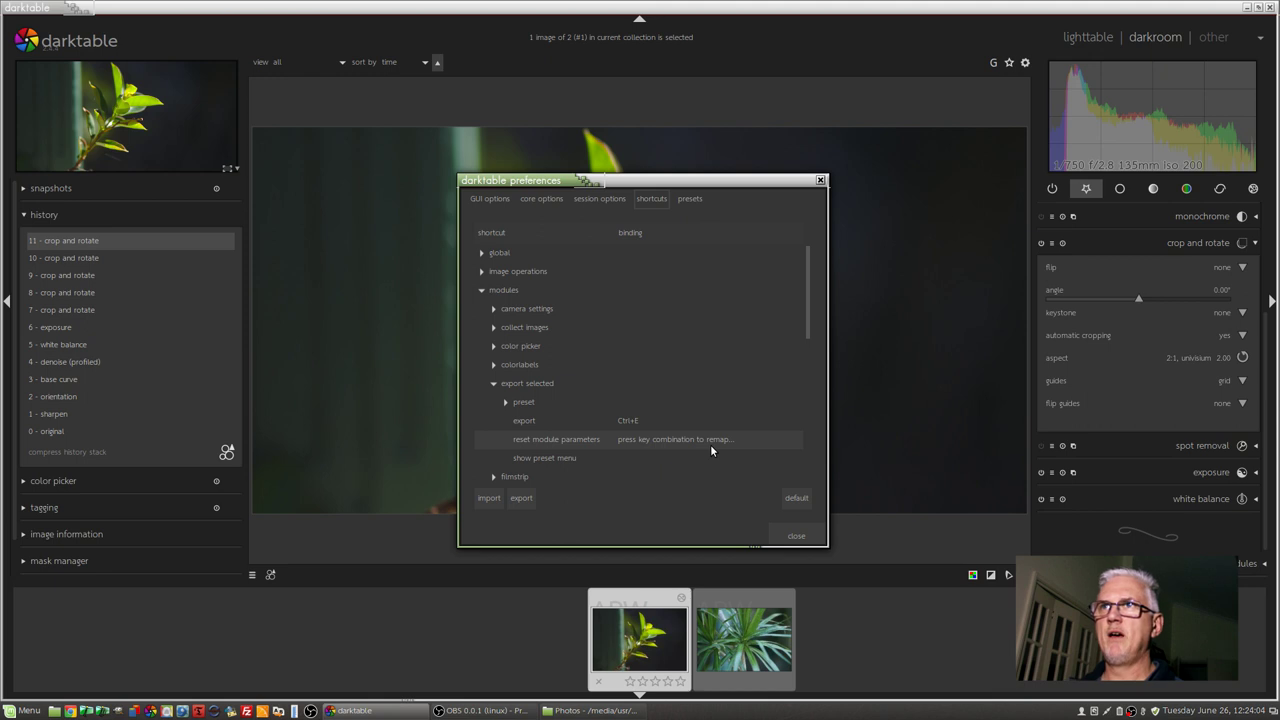
{"action": "left_click", "coordinate": [483, 424]}
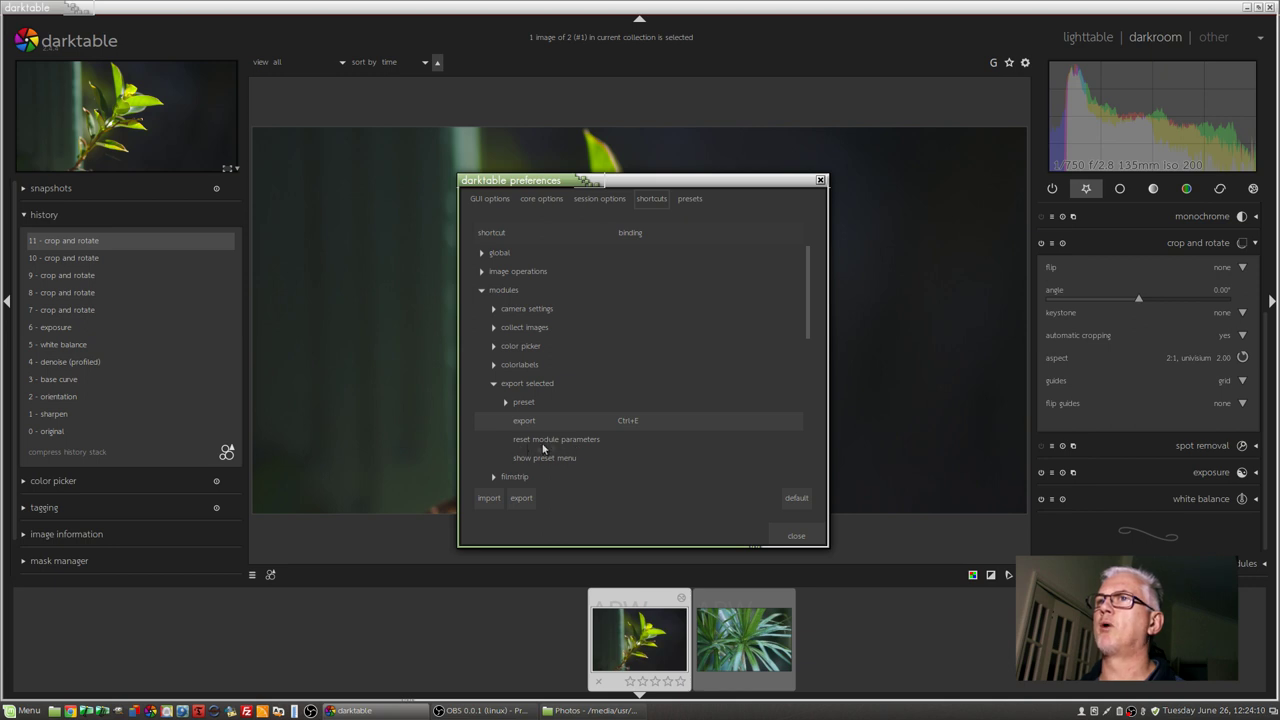
{"action": "double_click", "coordinate": [625, 439]}
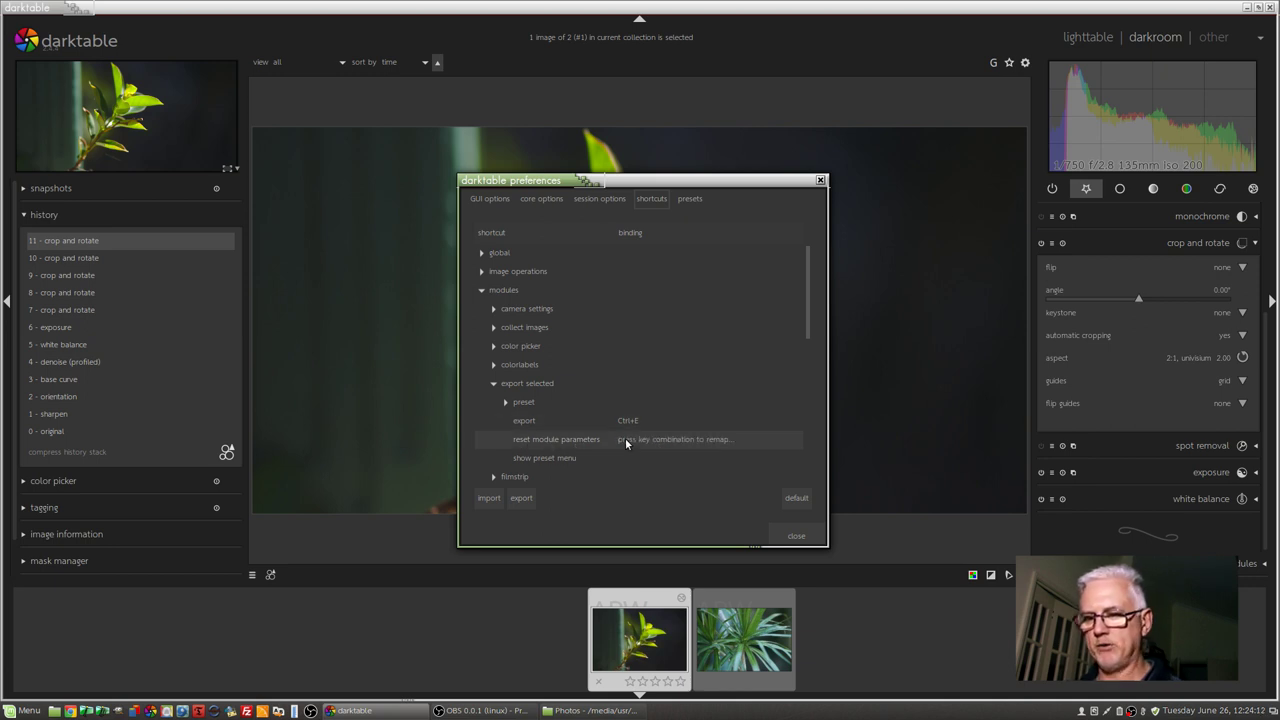
{"action": "key", "text": "ctrl+r"}
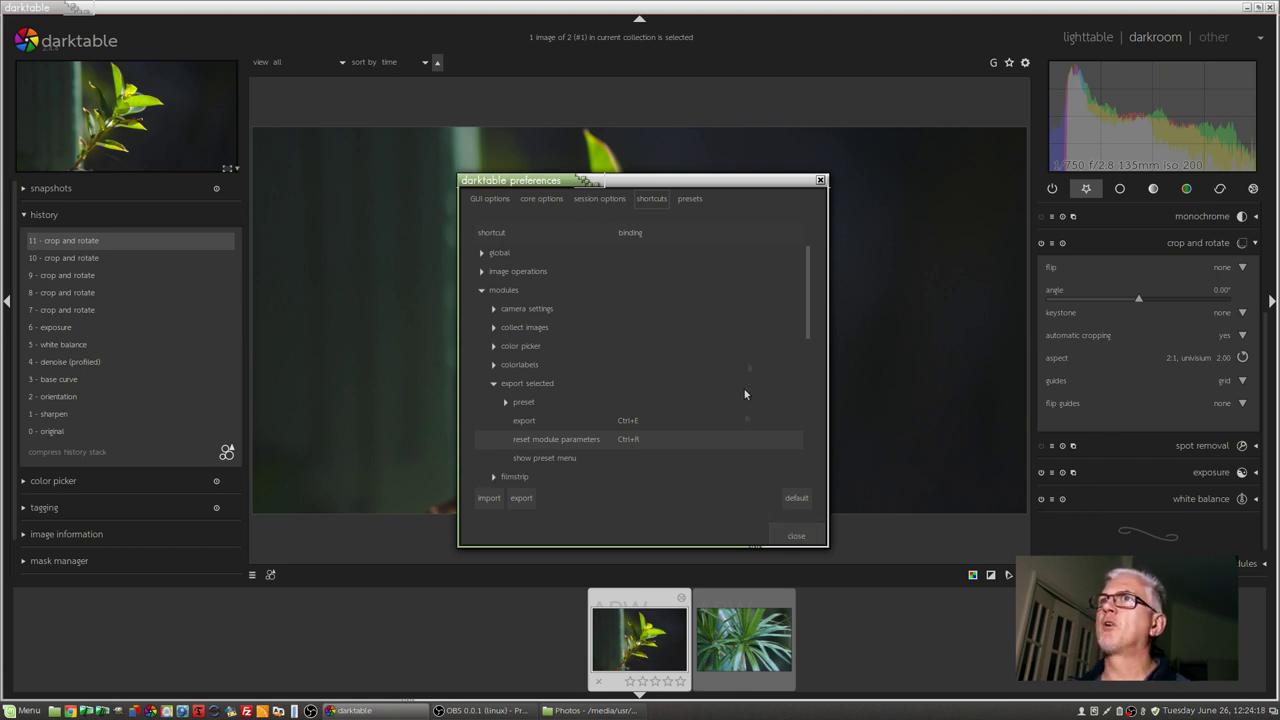
{"action": "left_click", "coordinate": [796, 535]}
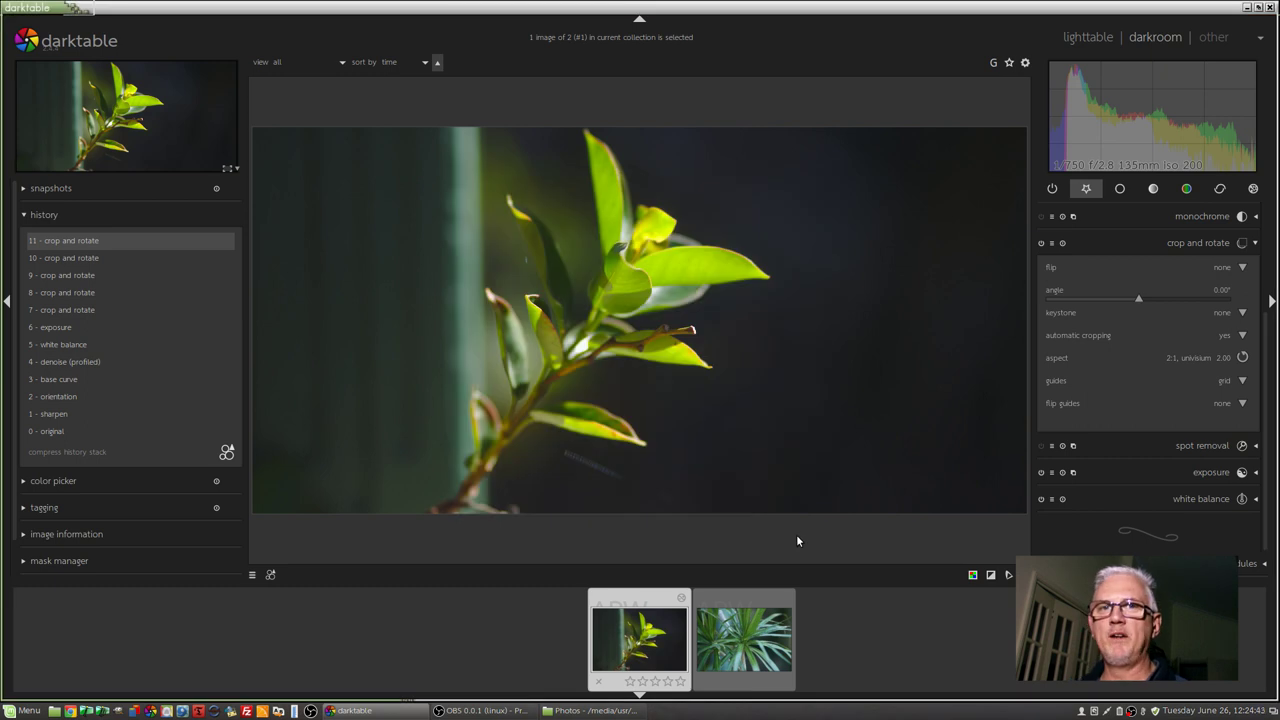